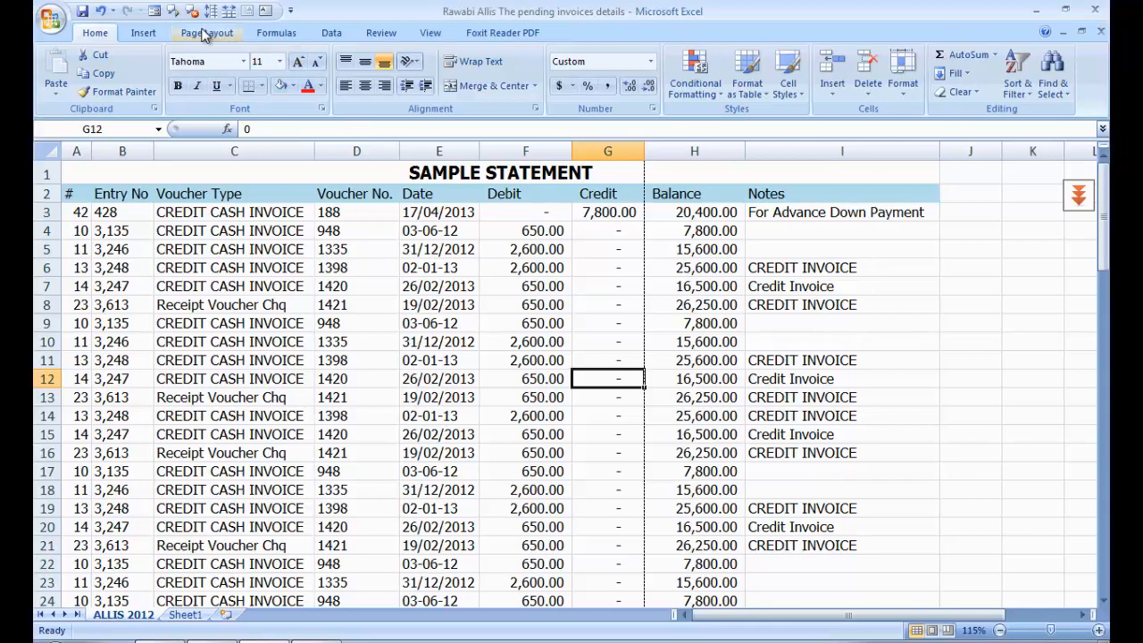
- Check the print preview of the ALLIS 2012 sheet from the Page Setup dialog and close it
left_click(207, 35)
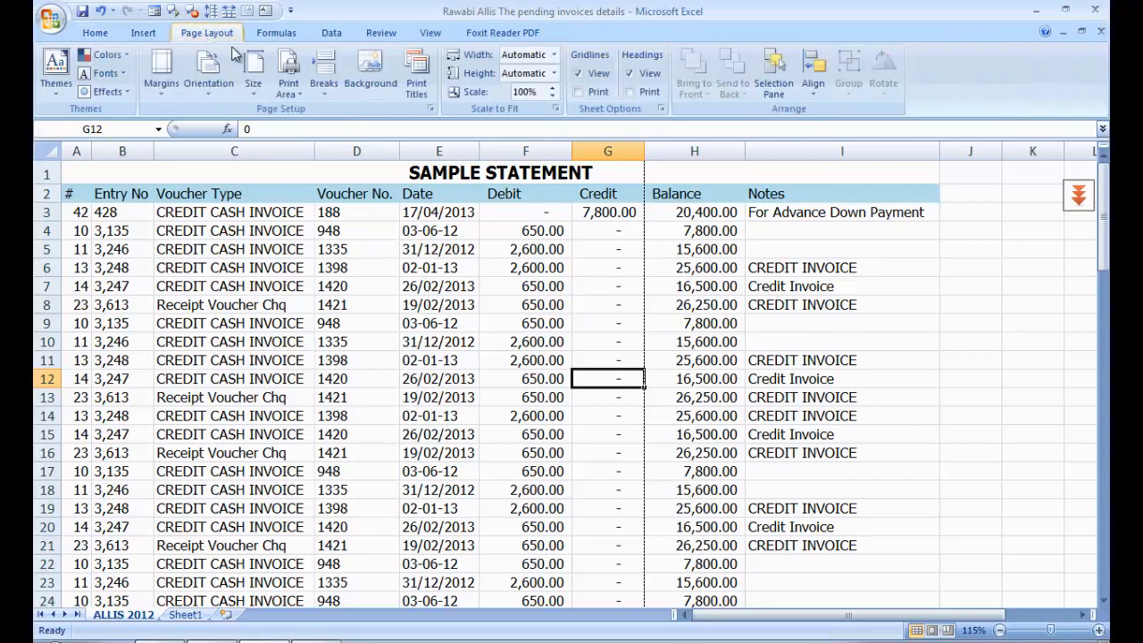
left_click(431, 108)
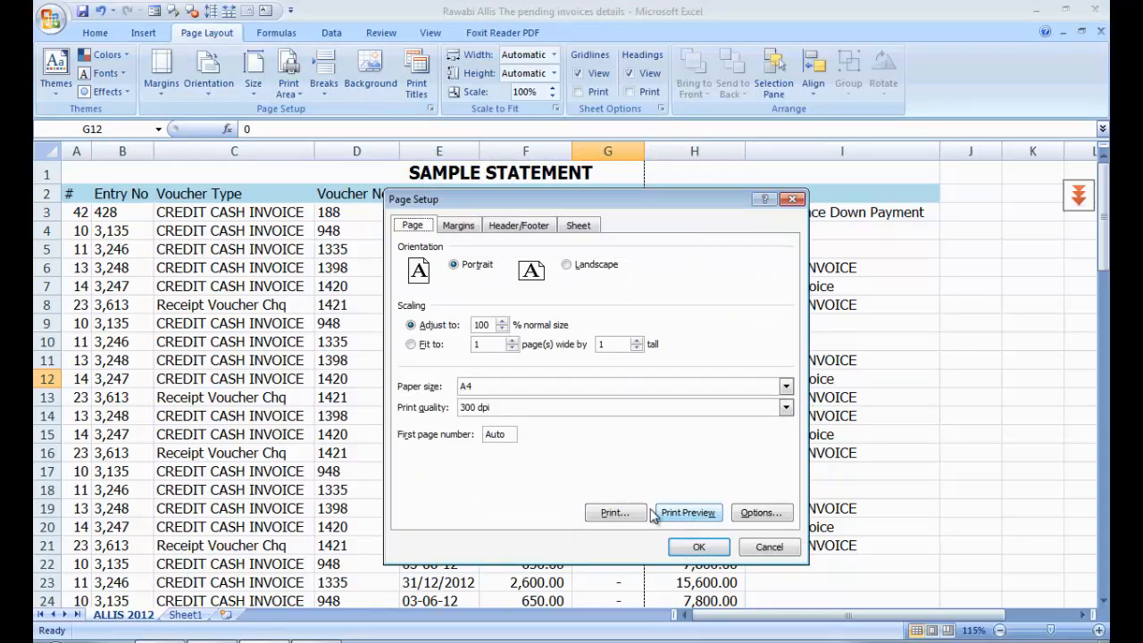
left_click(707, 519)
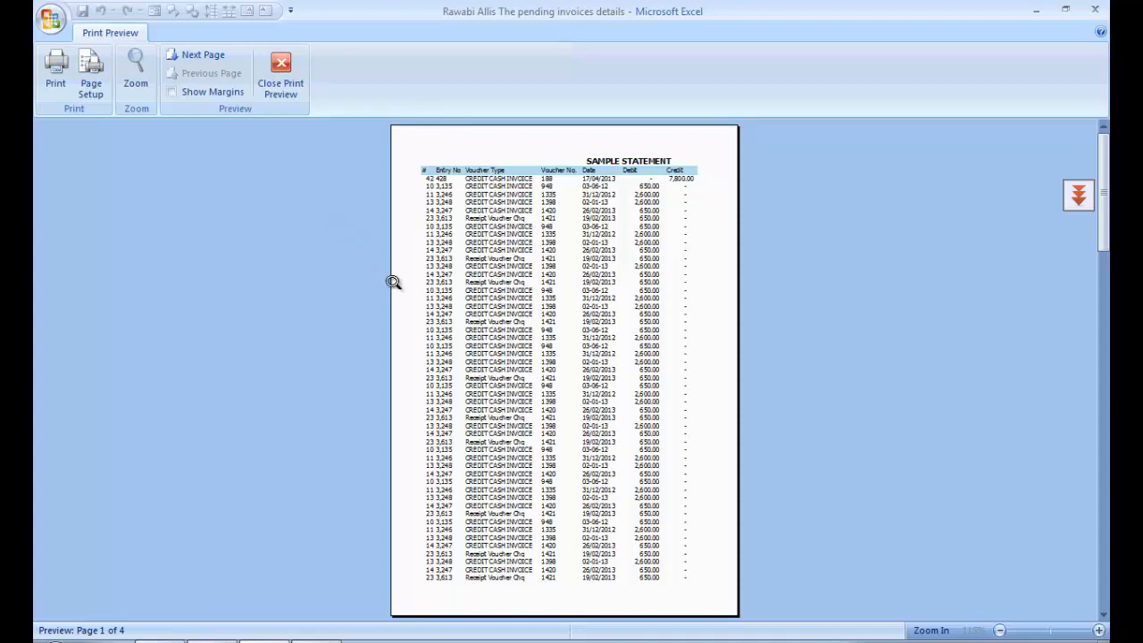
left_click(280, 72)
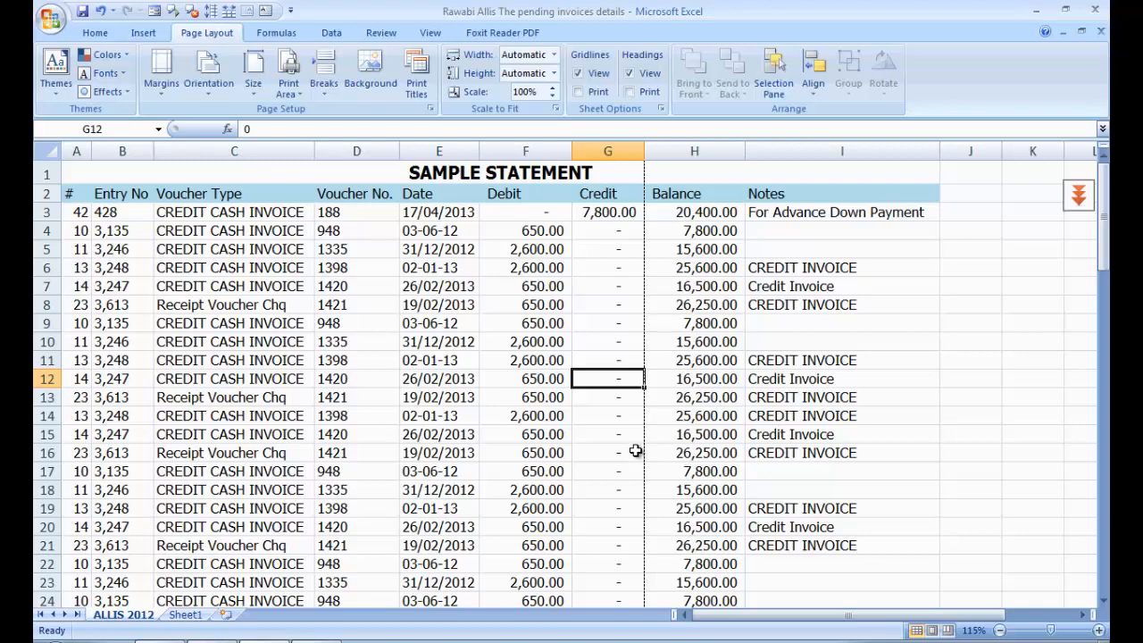
- Preview the sheet from the Print dialog and once more directly, closing the print preview each time
key("ctrl+p")
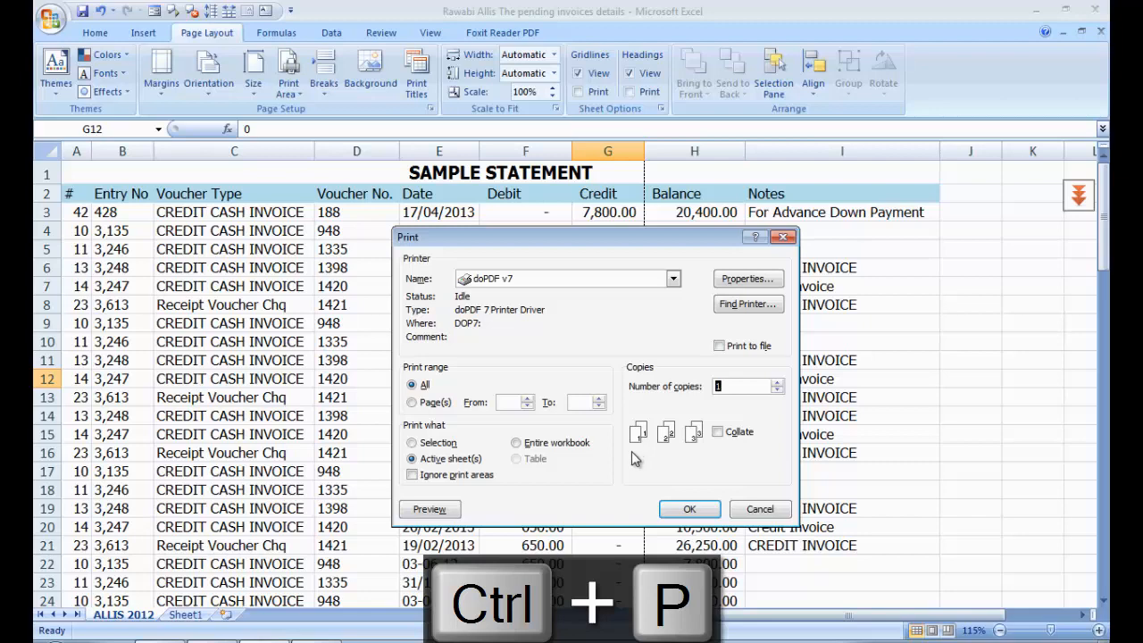
left_click(437, 511)
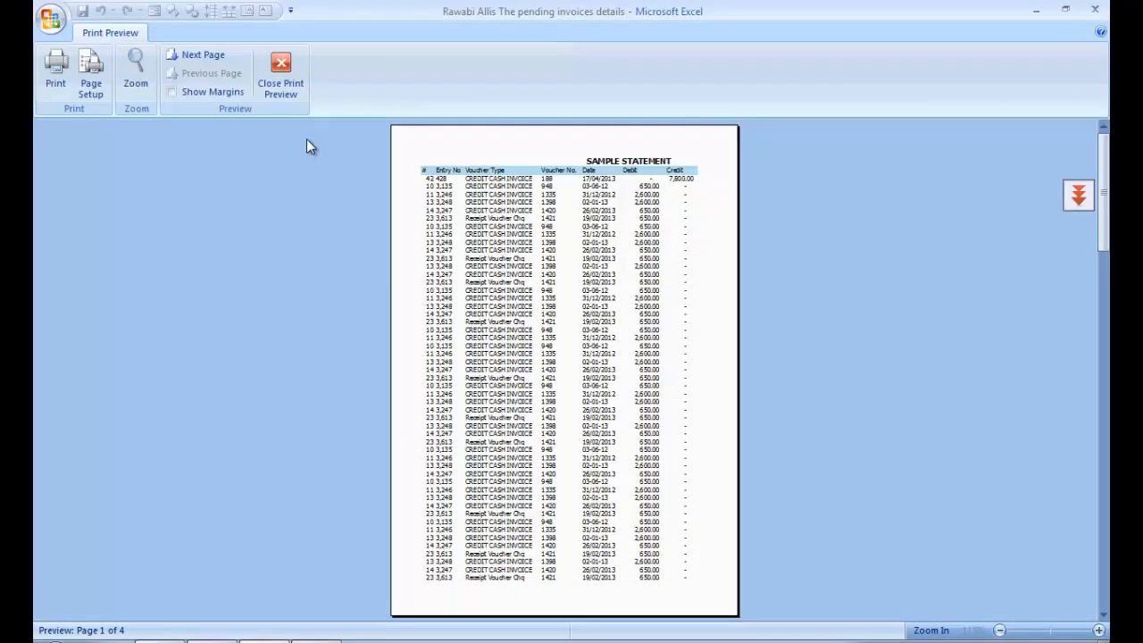
left_click(290, 87)
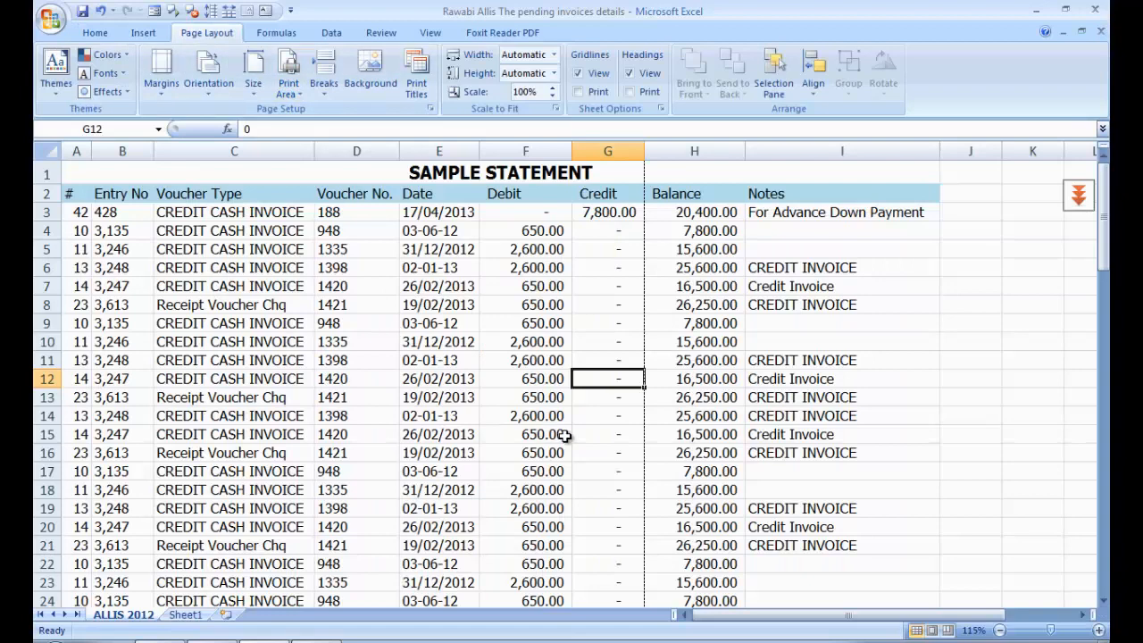
key("ctrl+F2")
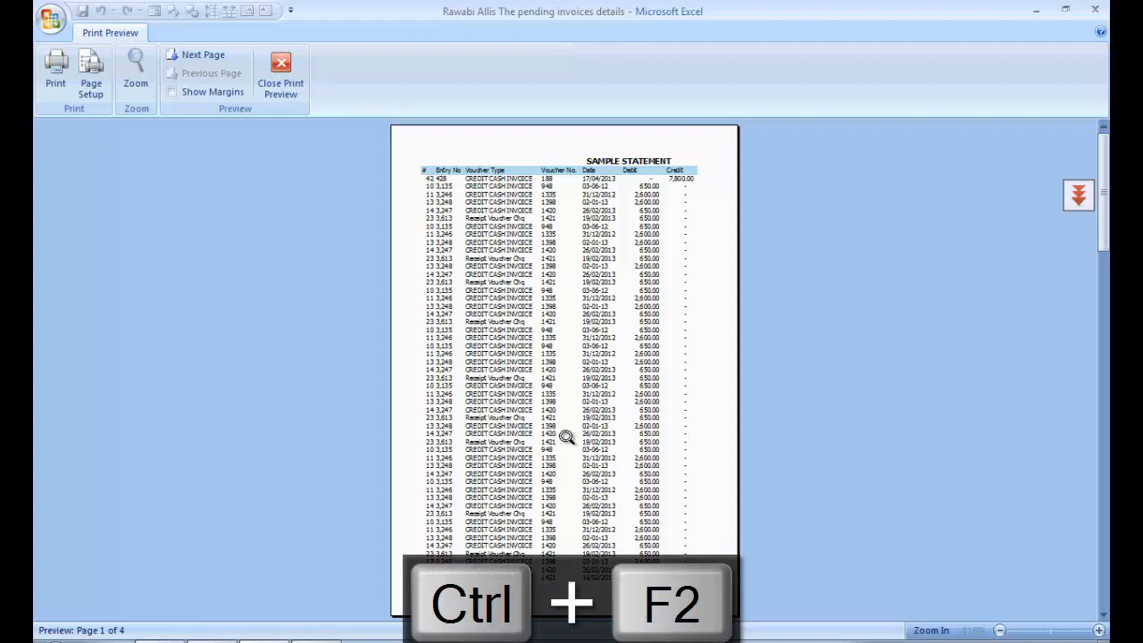
key("ctrl+F2")
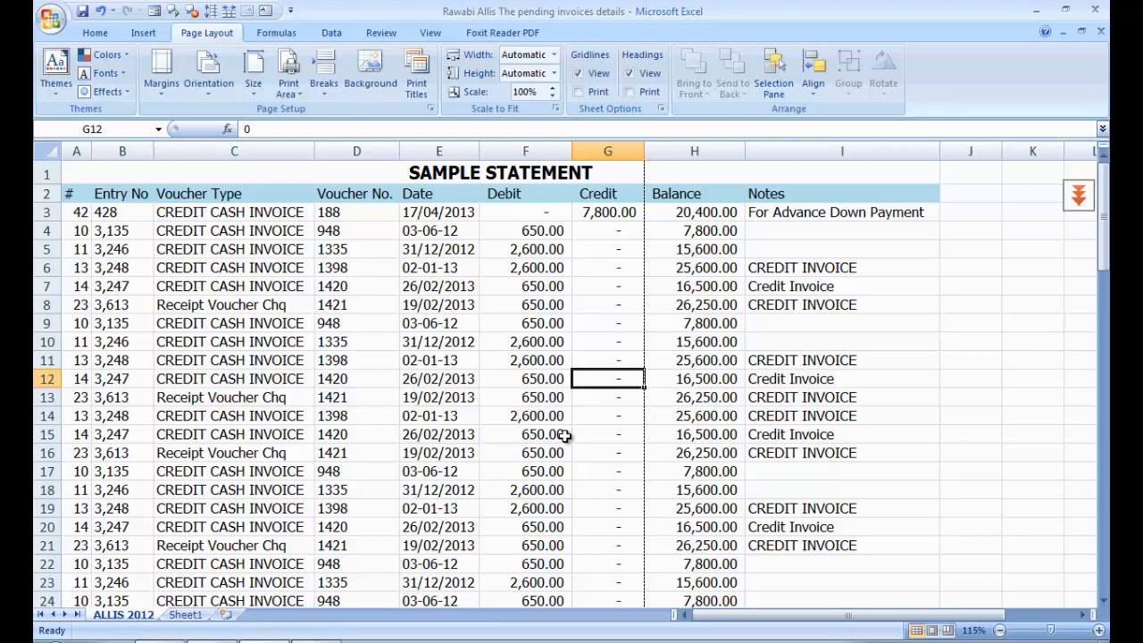
- Open the print preview and page through the whole statement to the last page and back to the first
key("ctrl+F2")
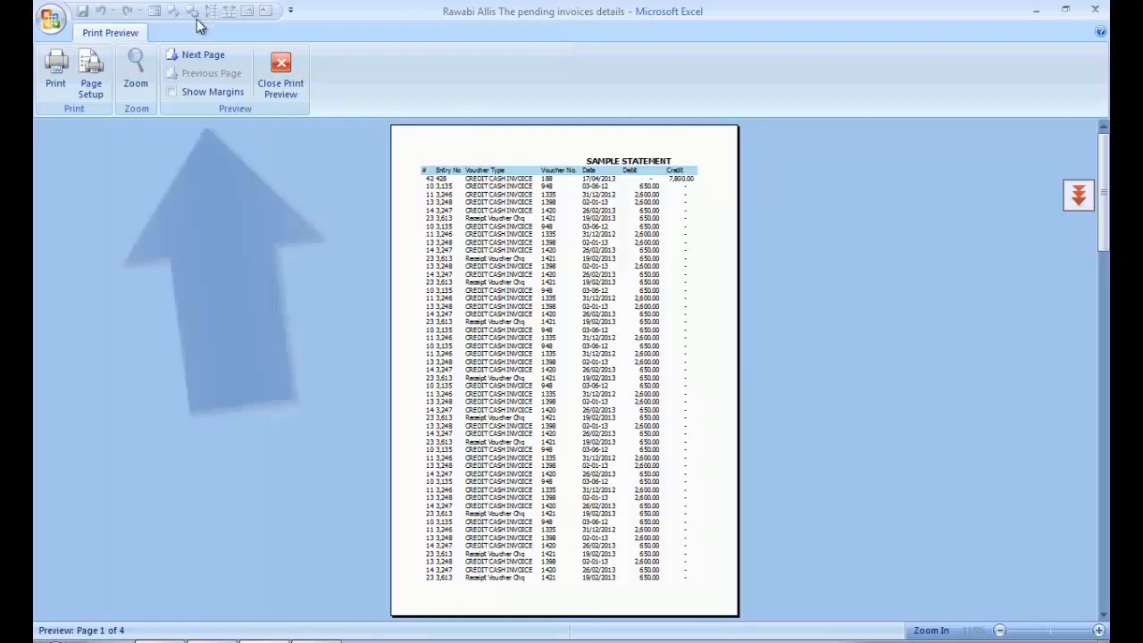
left_click(203, 55)
left_click(203, 54)
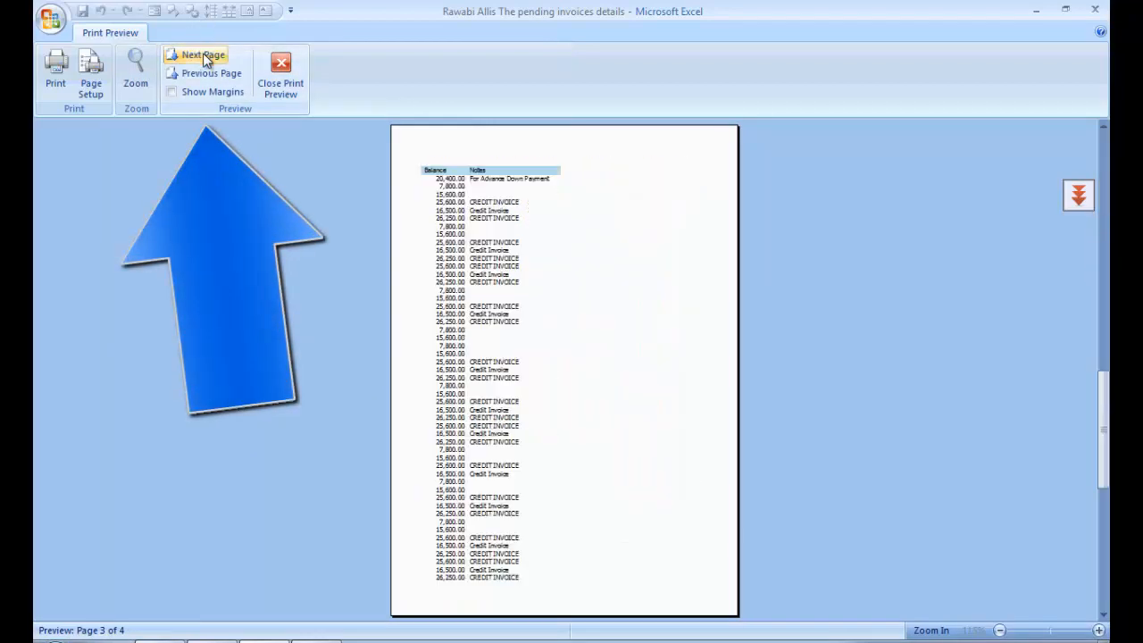
left_click(203, 55)
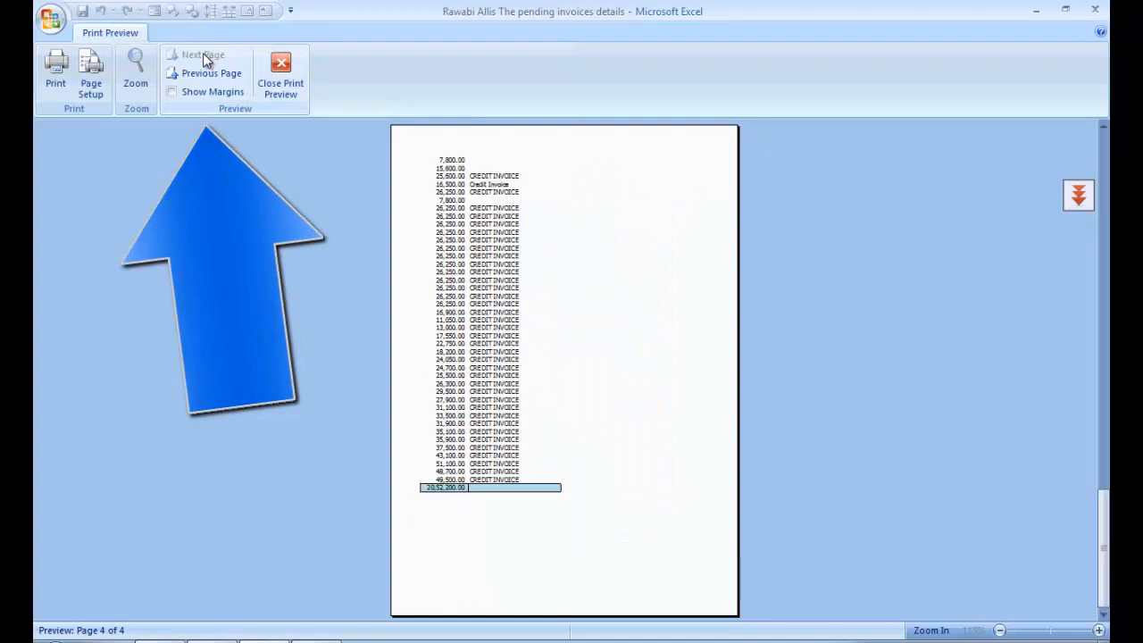
left_click(195, 73)
left_click(195, 73)
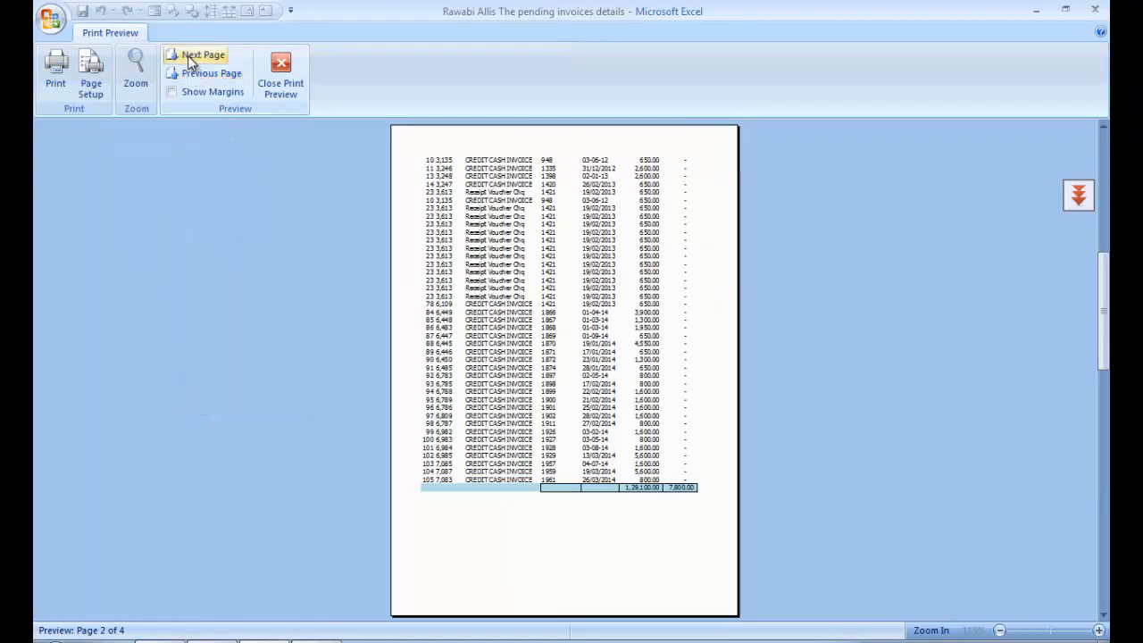
left_click(189, 74)
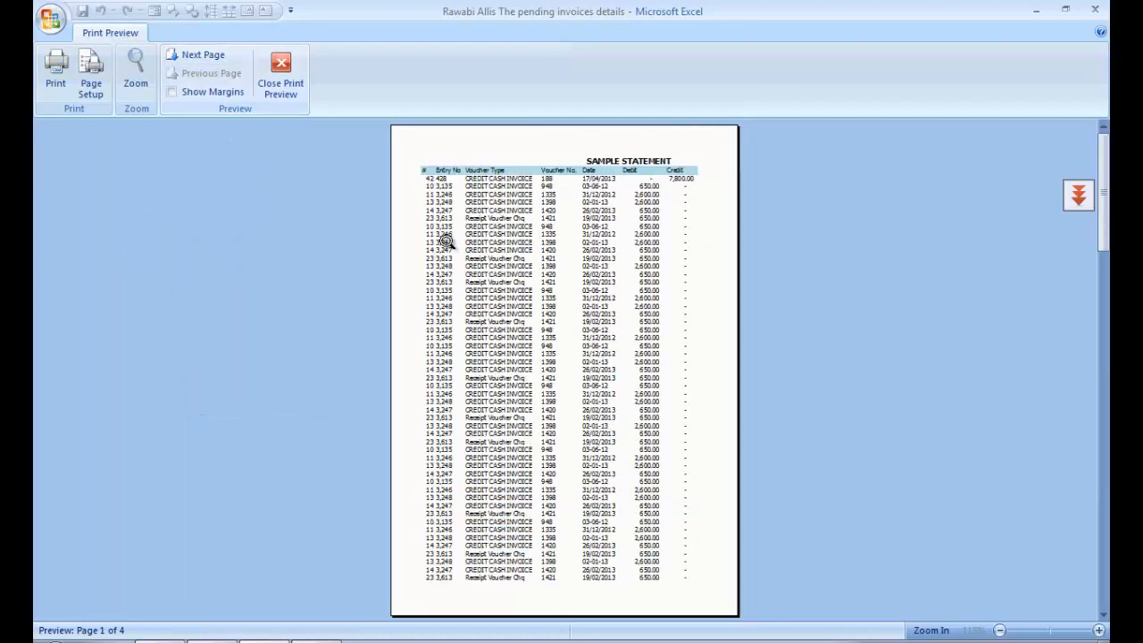
- Examine preview page 3 with the split-off Balance and Notes columns at enlarged size, and close the preview
left_click(202, 59)
left_click(202, 59)
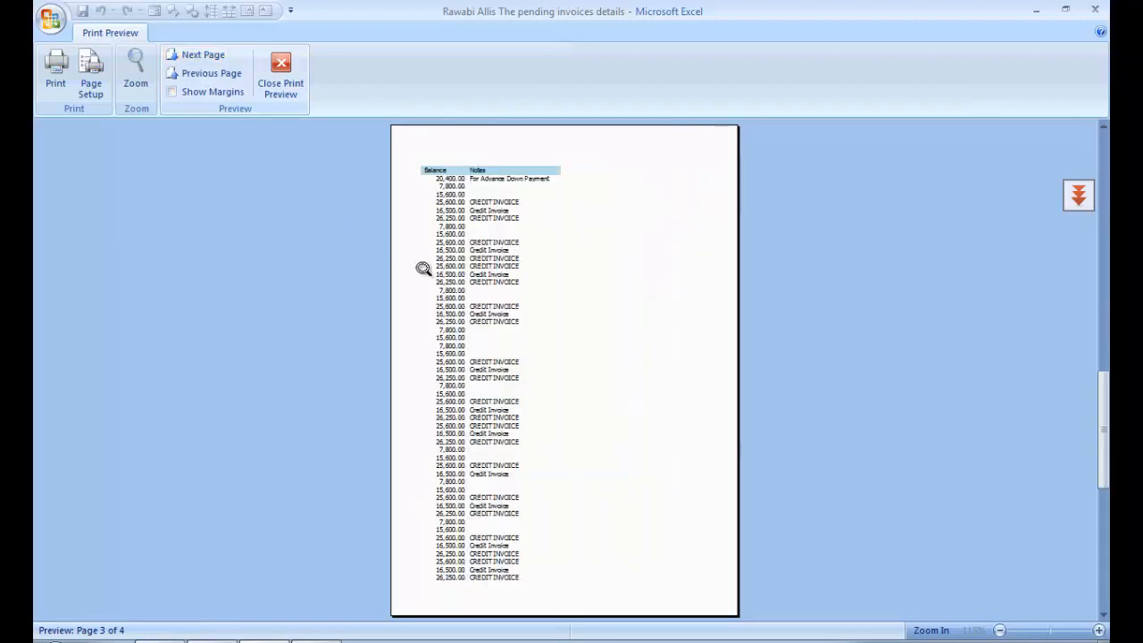
left_click(486, 259)
scroll(487, 261, "up", 5)
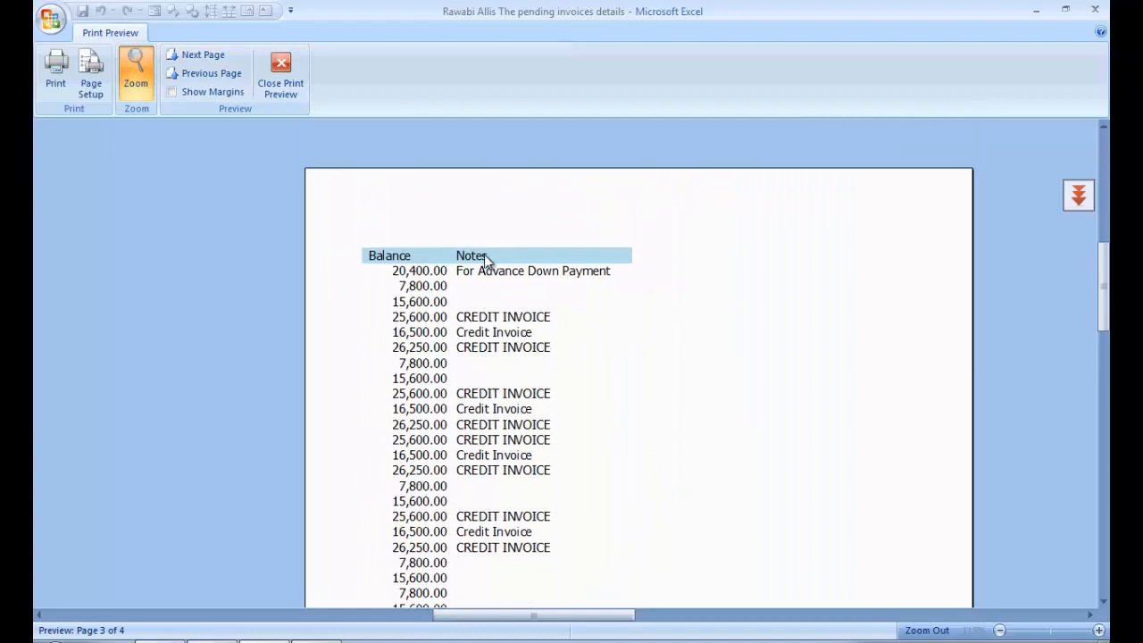
scroll(488, 261, "down", 8)
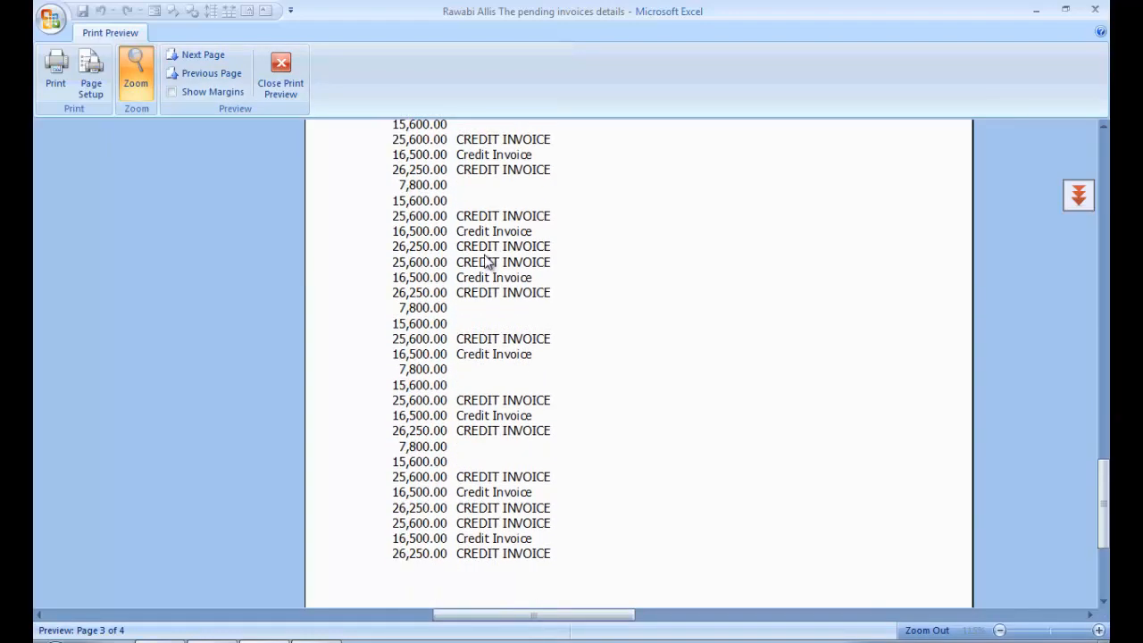
scroll(487, 261, "up", 8)
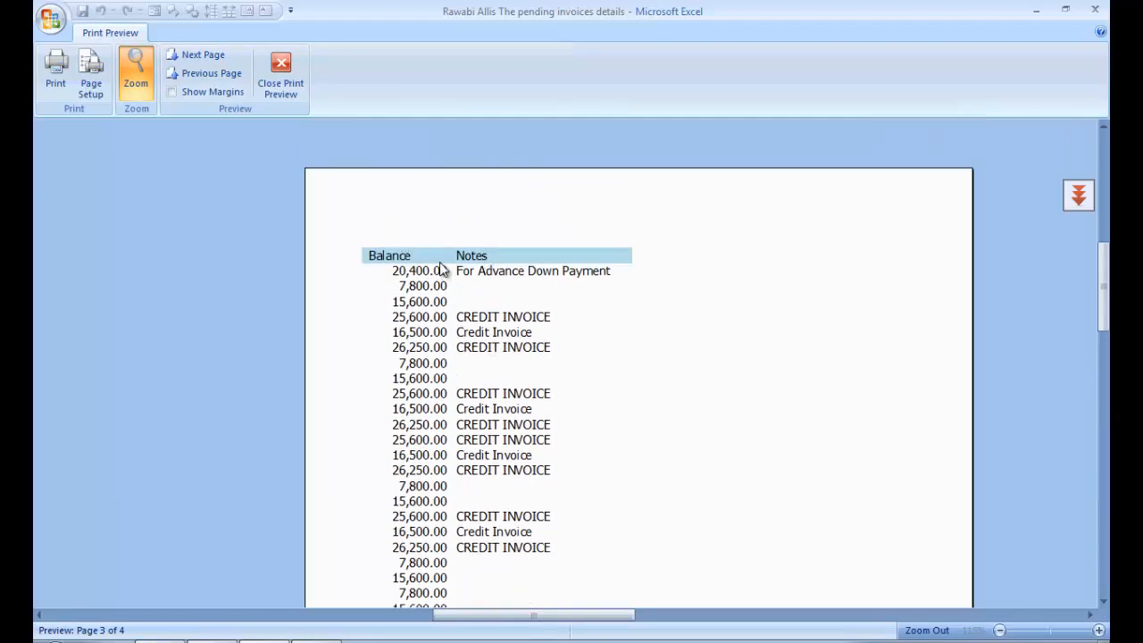
left_click(281, 79)
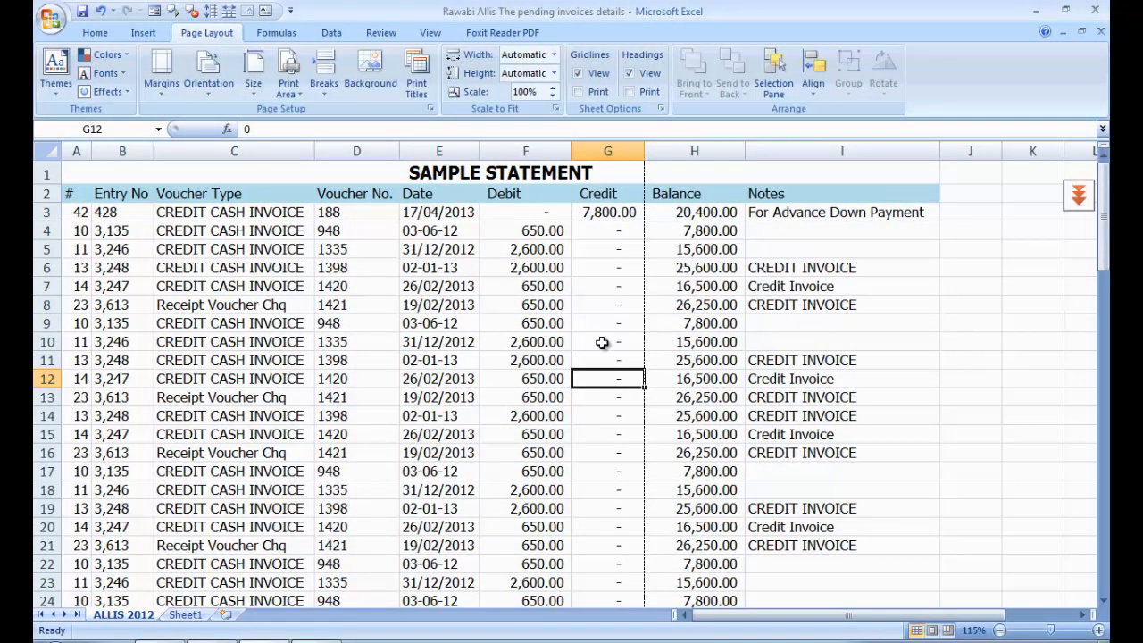
- Select the statement's columns A to I and, in Page Break Preview, move the vertical page break after Credit past the Notes column
left_click(76, 148)
left_click_drag(76, 148, 814, 196)
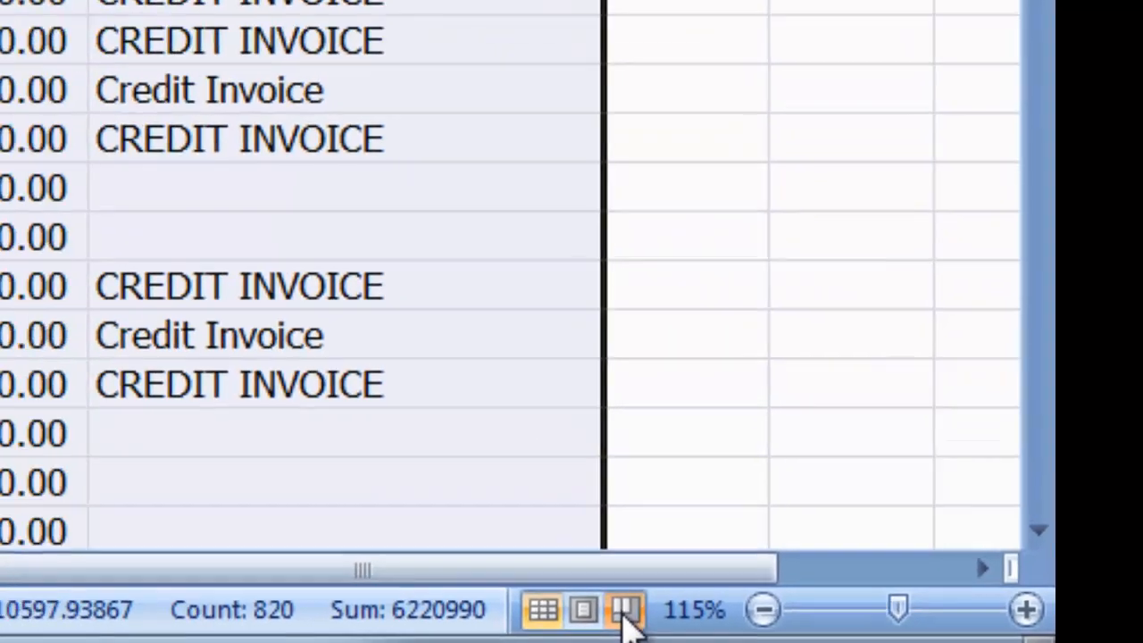
left_click(507, 605)
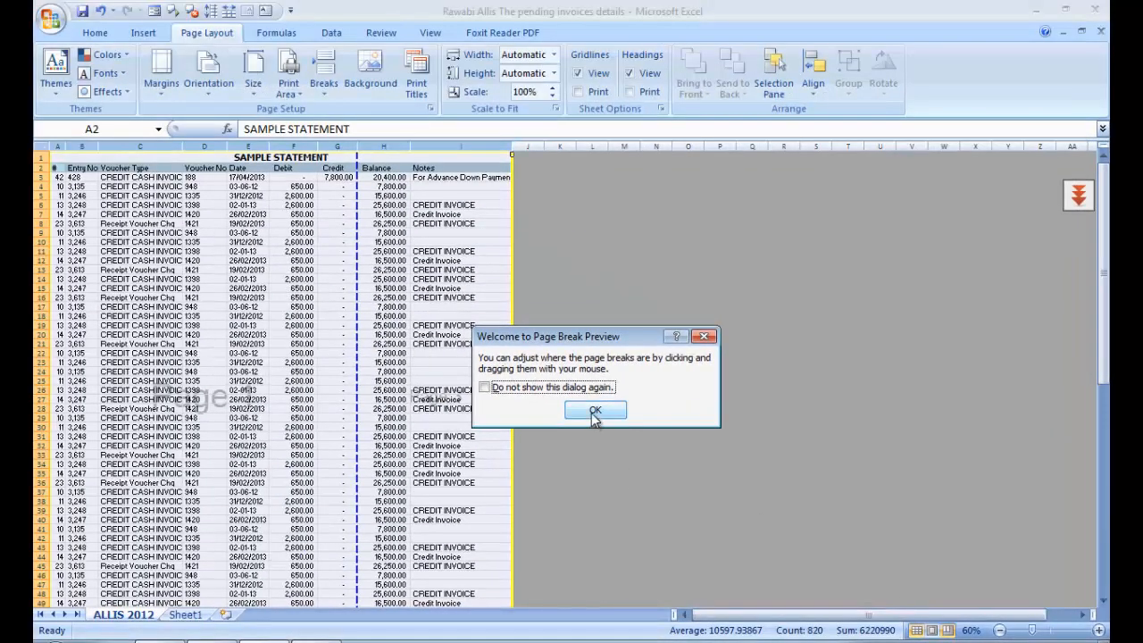
left_click(595, 411)
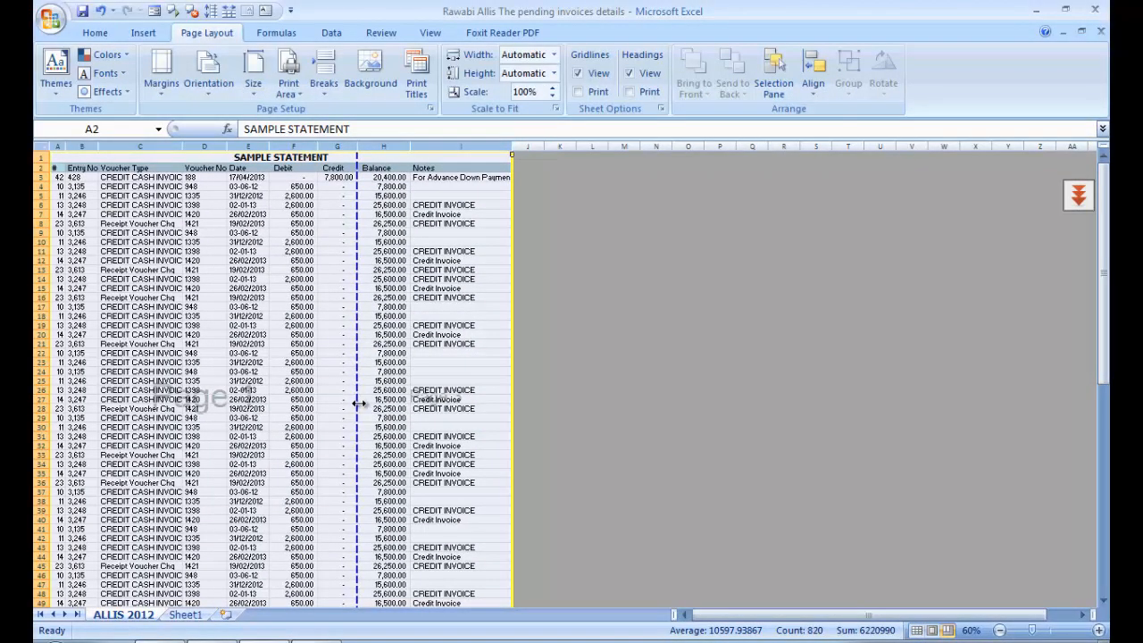
left_click_drag(358, 405, 511, 461)
- Examine the page division down the whole statement and return the sheet to Normal view
scroll(492, 444, "down", 13)
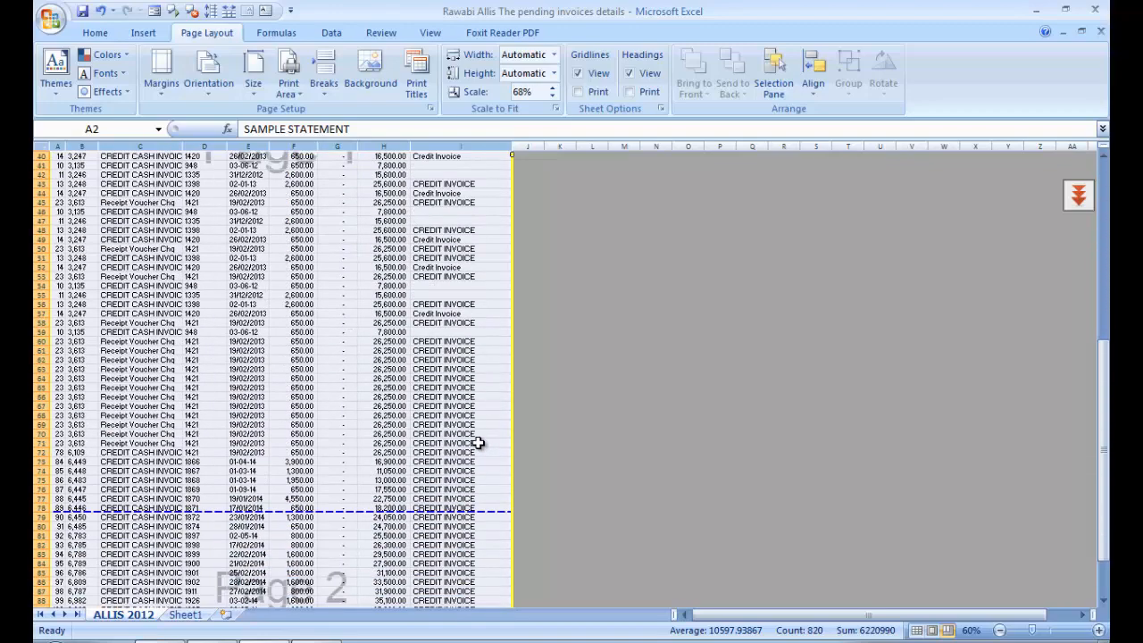
scroll(479, 443, "down", 9)
scroll(477, 441, "up", 16)
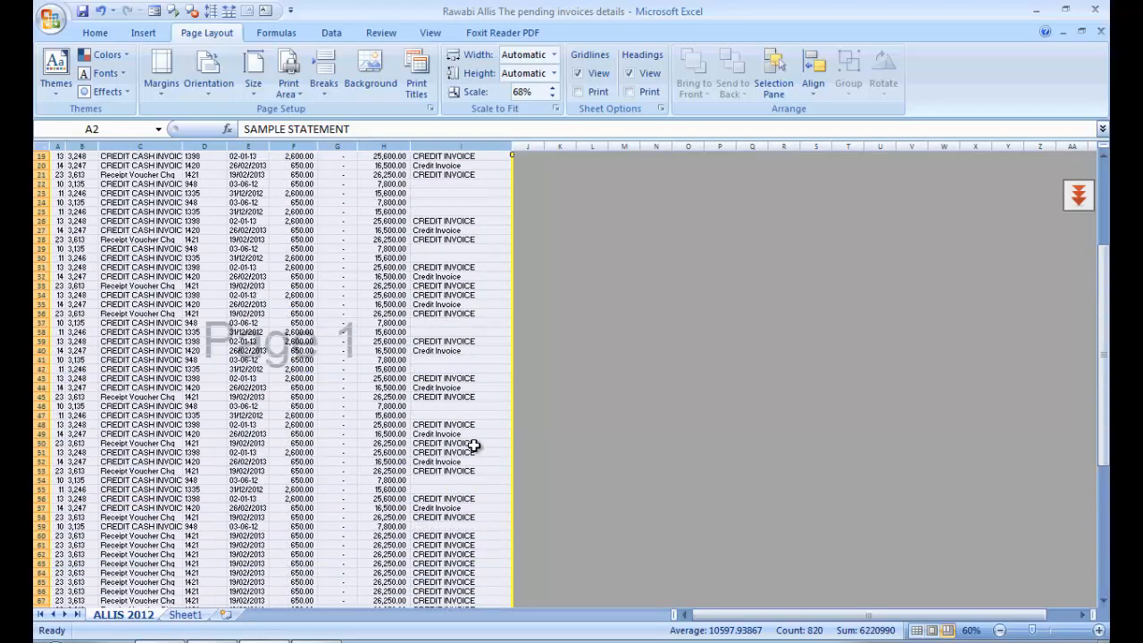
scroll(473, 445, "up", 4)
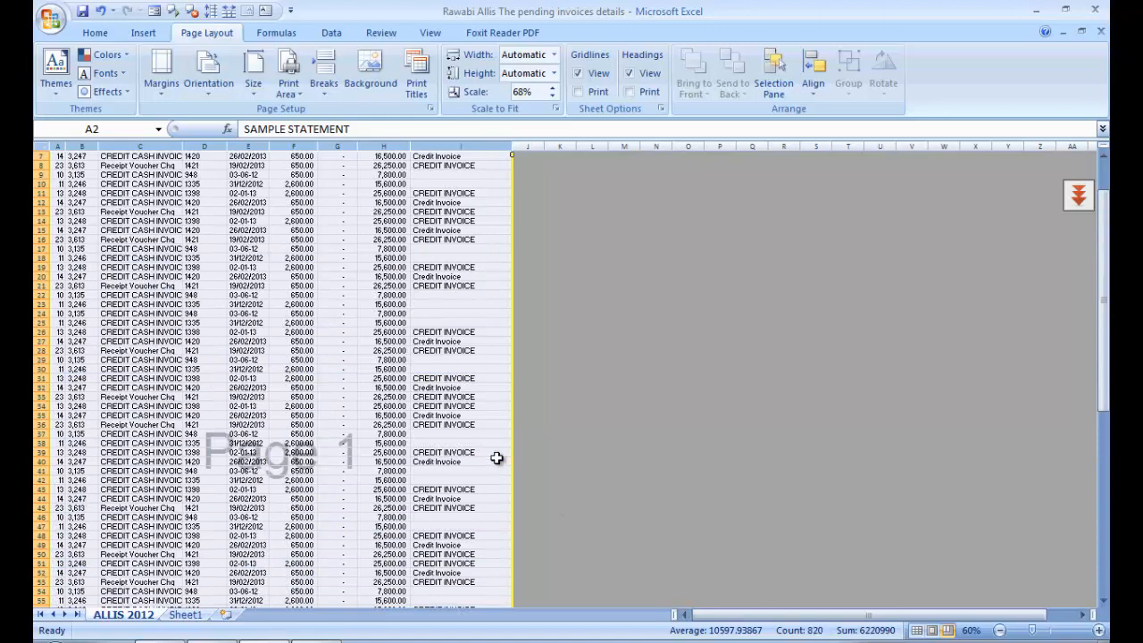
left_click(450, 435)
left_click(916, 630)
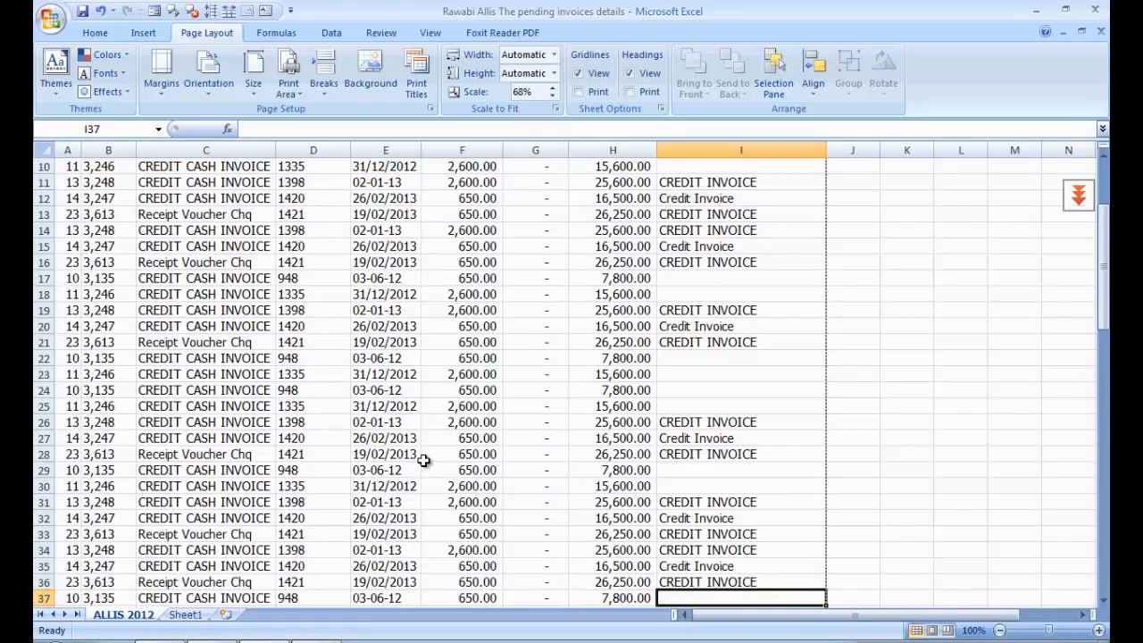
- Check in the print preview that every column fits across both pages of the statement, and close the preview
key("ctrl+F2")
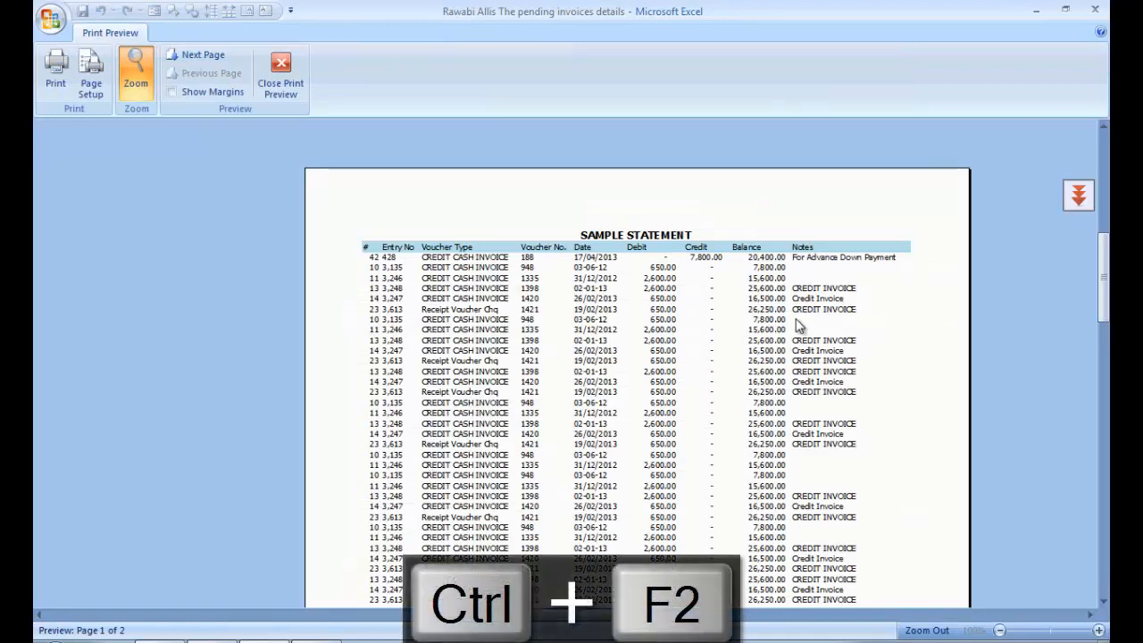
scroll(799, 326, "down", 10)
scroll(797, 325, "down", 5)
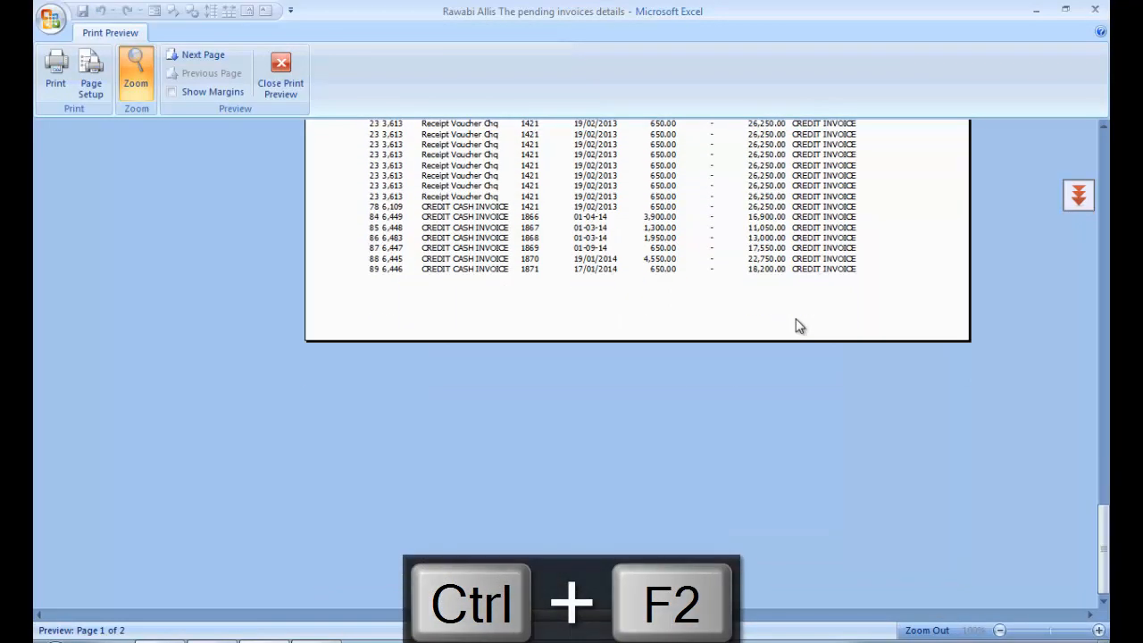
scroll(795, 324, "up", 5)
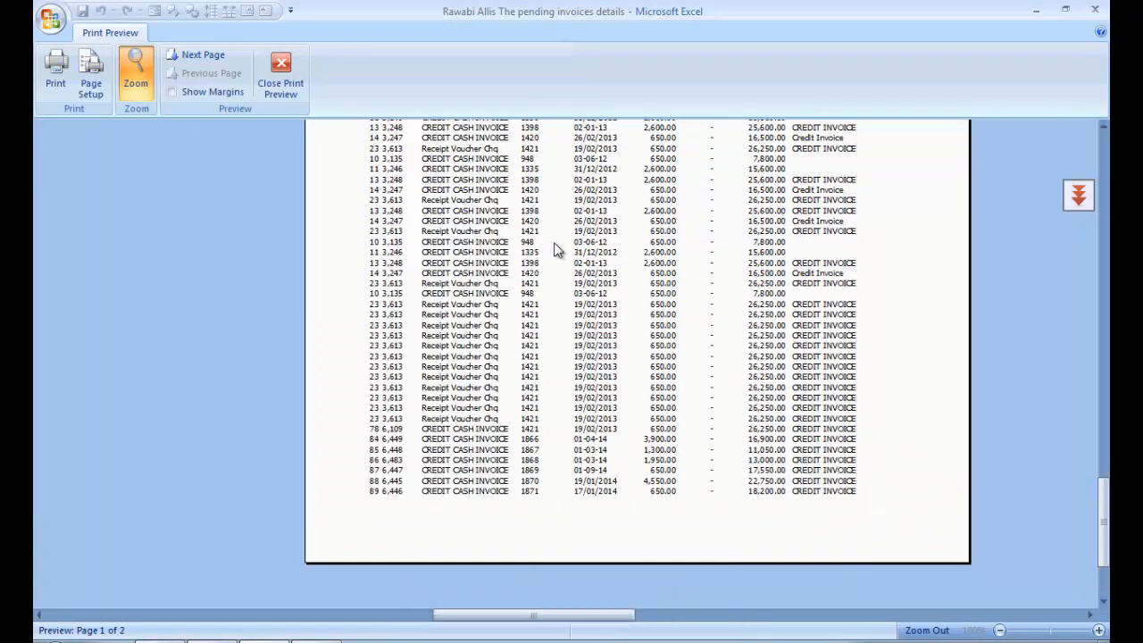
left_click(196, 55)
scroll(584, 276, "up", 6)
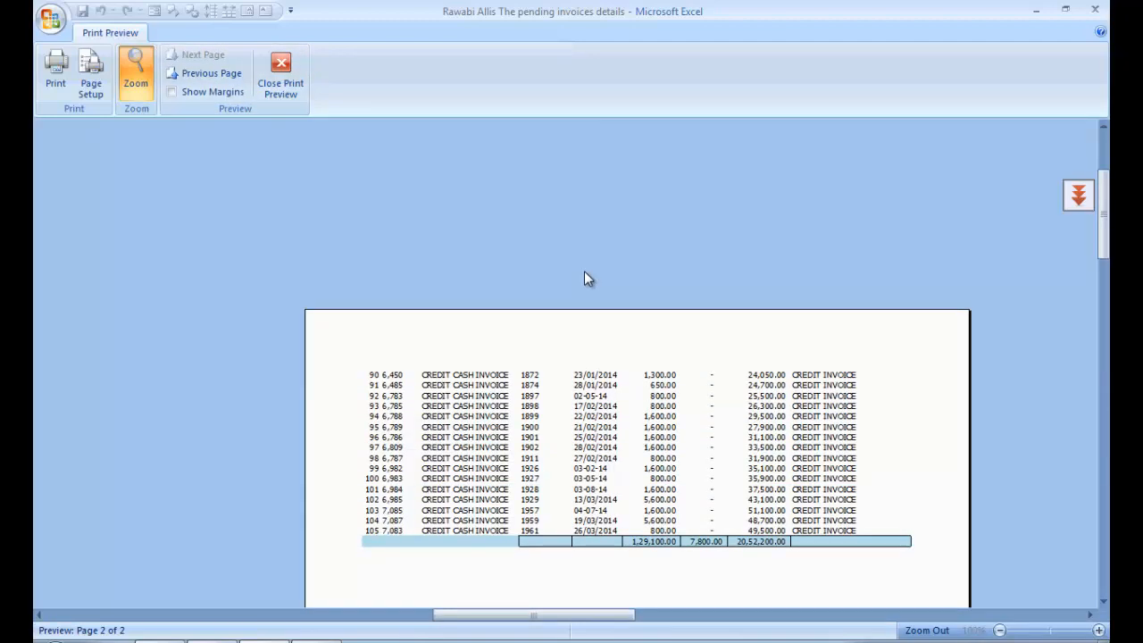
scroll(806, 418, "down", 5)
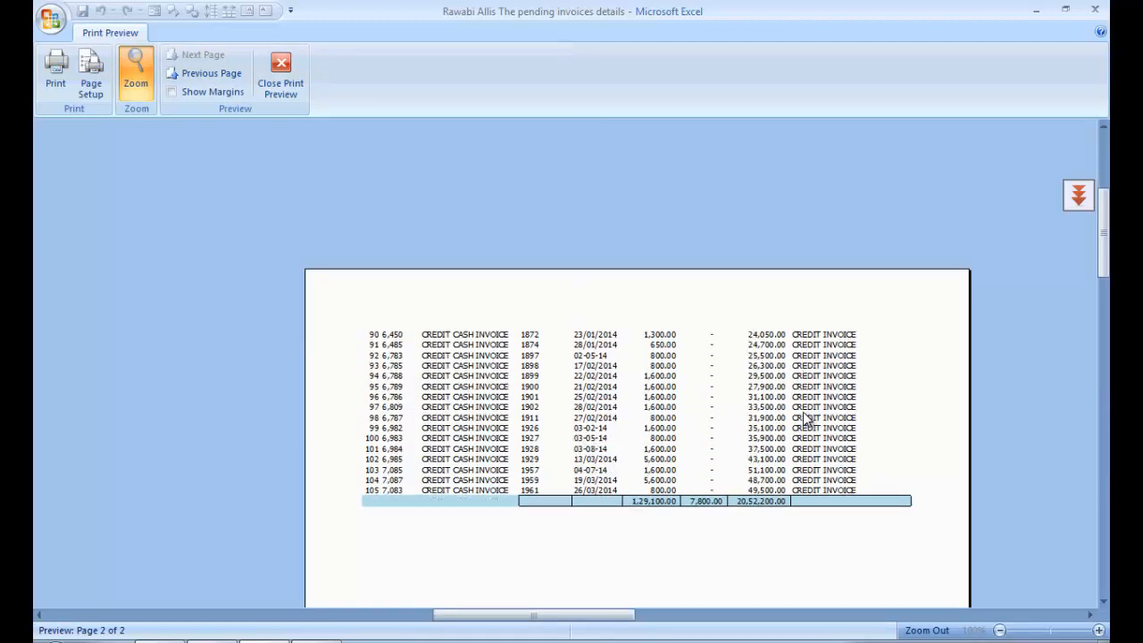
left_click(292, 90)
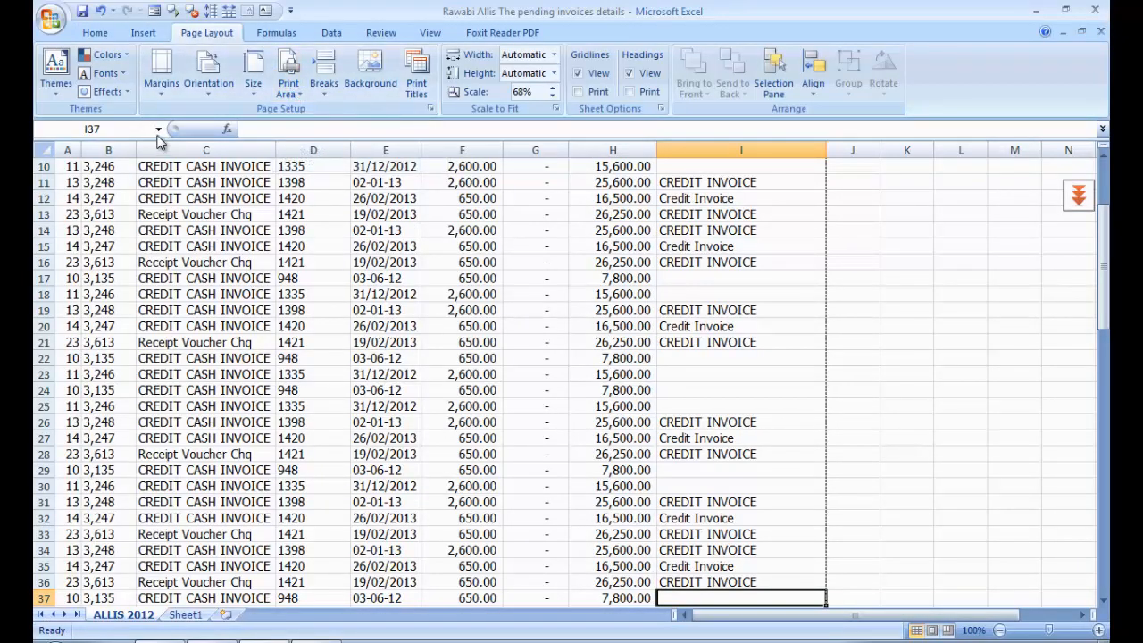
key("ctrl+F2")
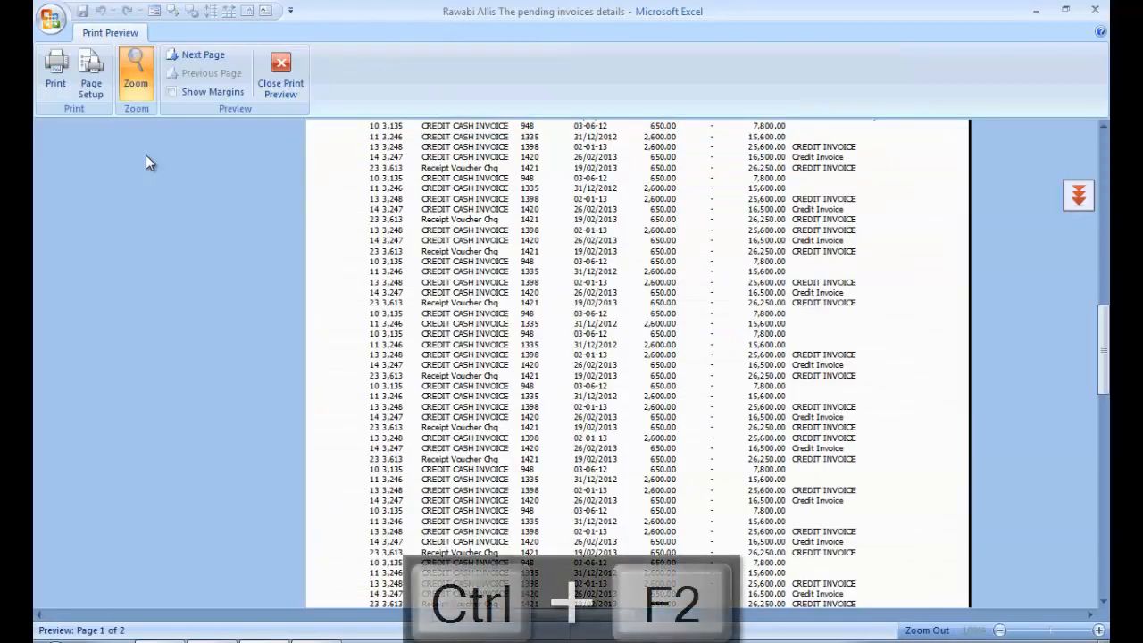
left_click(278, 87)
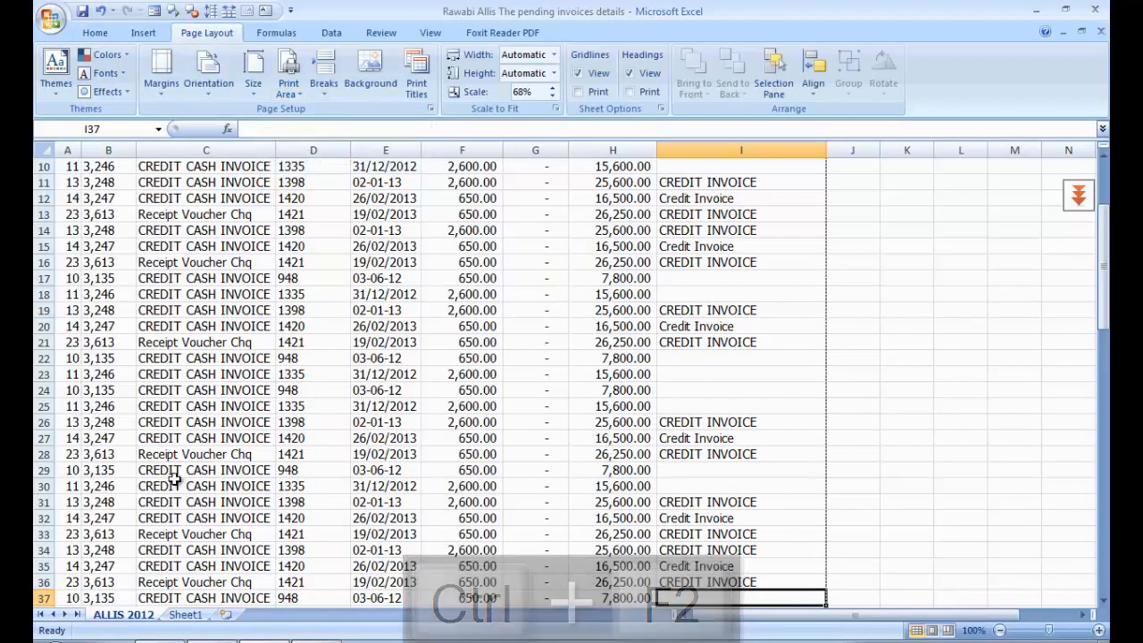
- Reset all page breaks of the statement in Page Break Preview and check the resulting page division
left_click(949, 630)
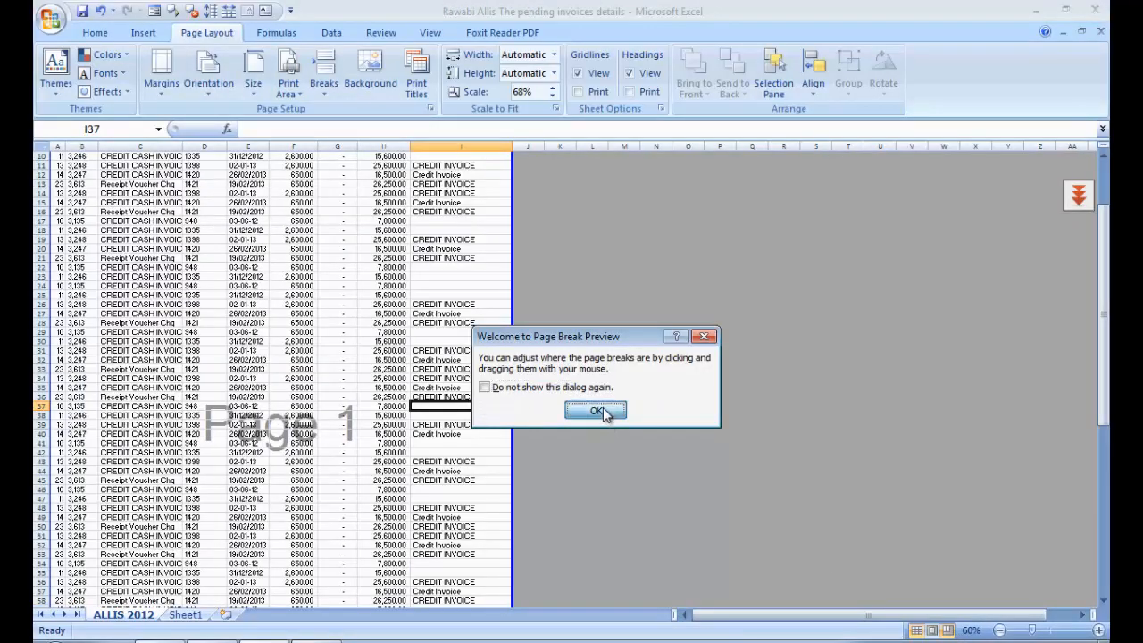
left_click(595, 410)
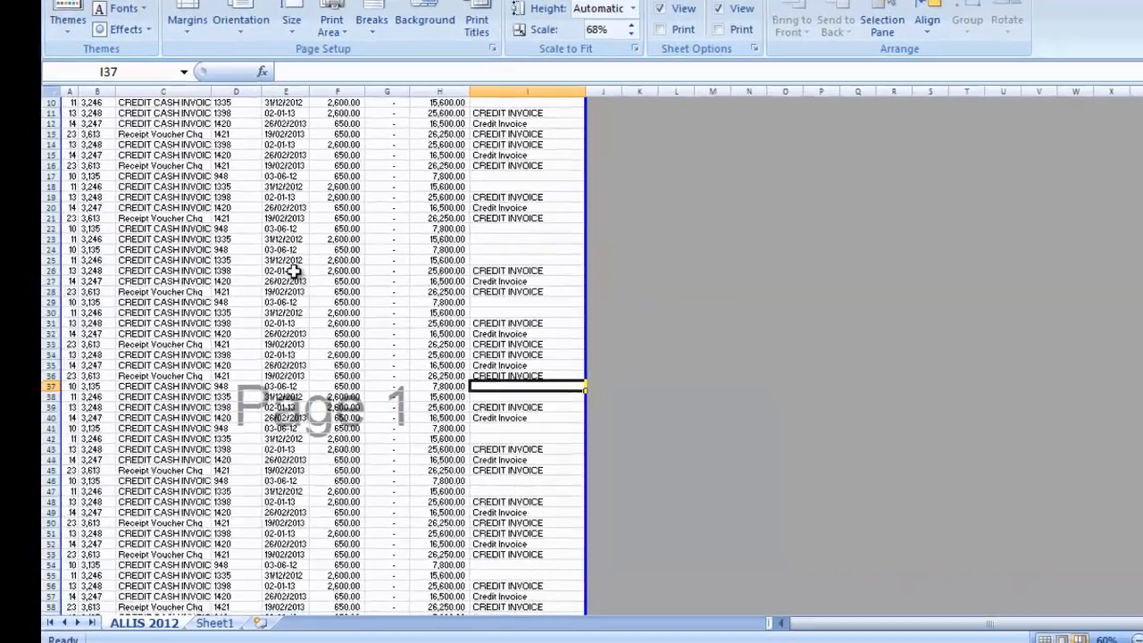
right_click(255, 305)
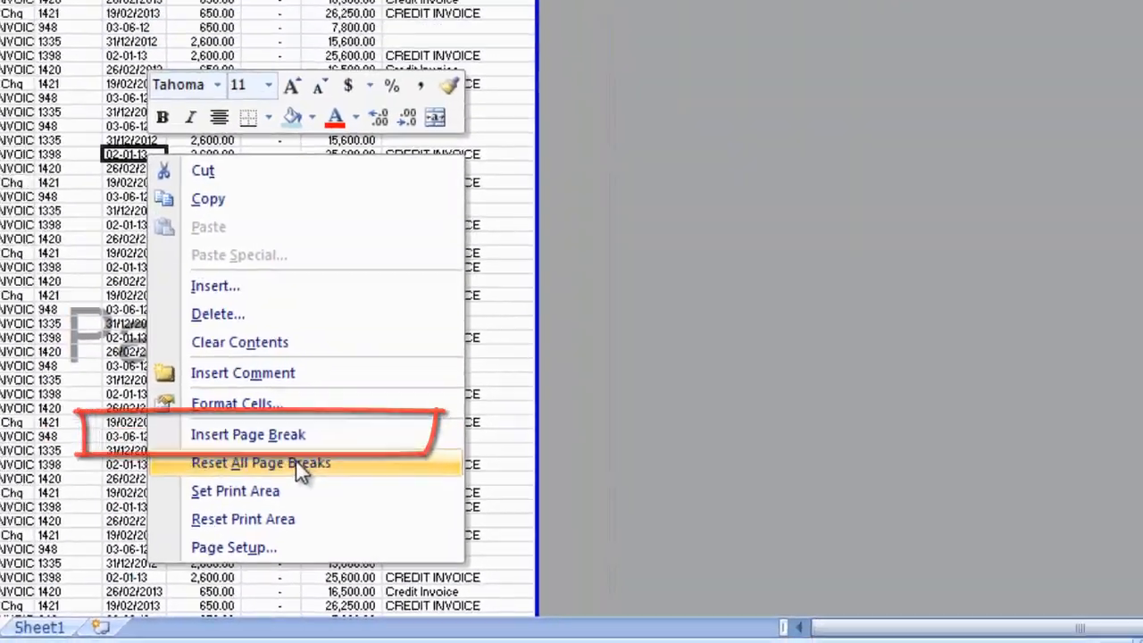
left_click(266, 437)
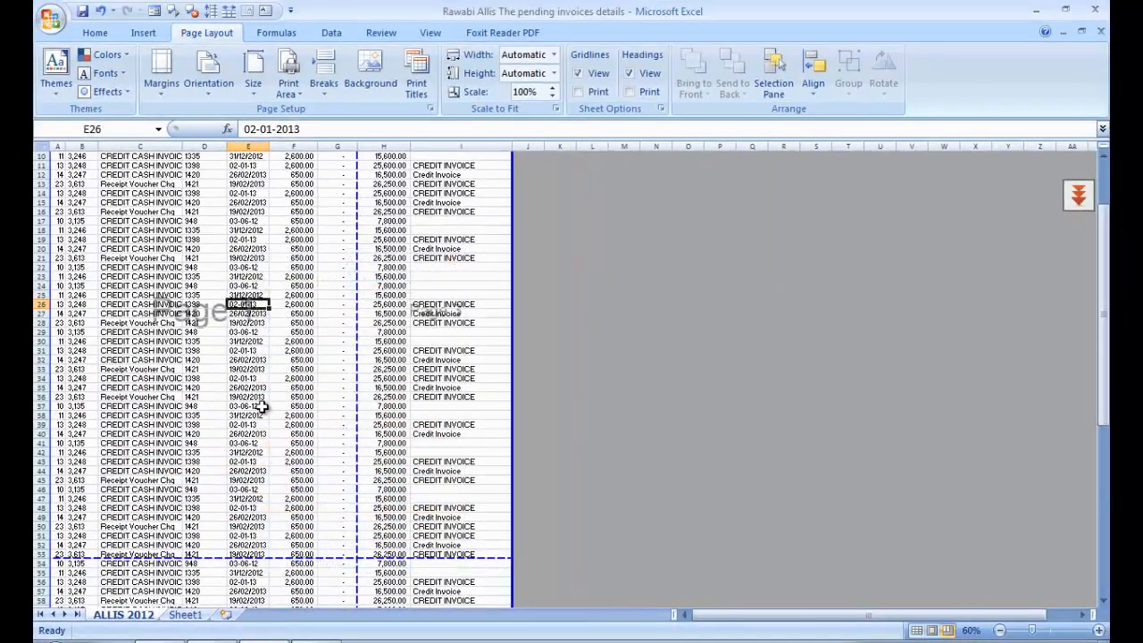
scroll(261, 406, "down", 6)
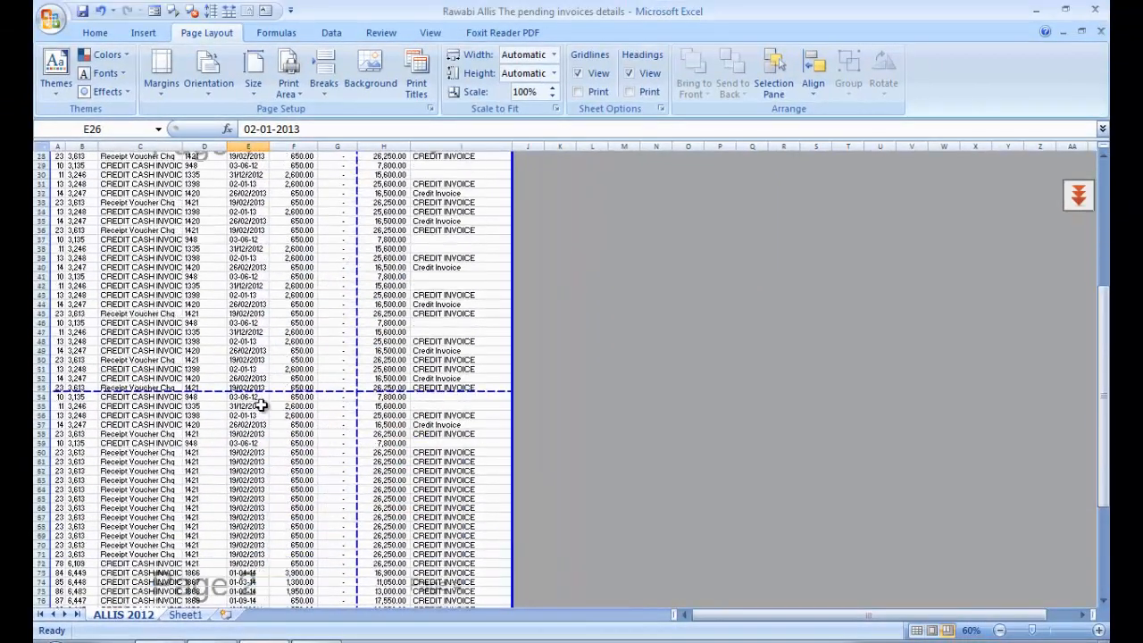
scroll(260, 404, "up", 9)
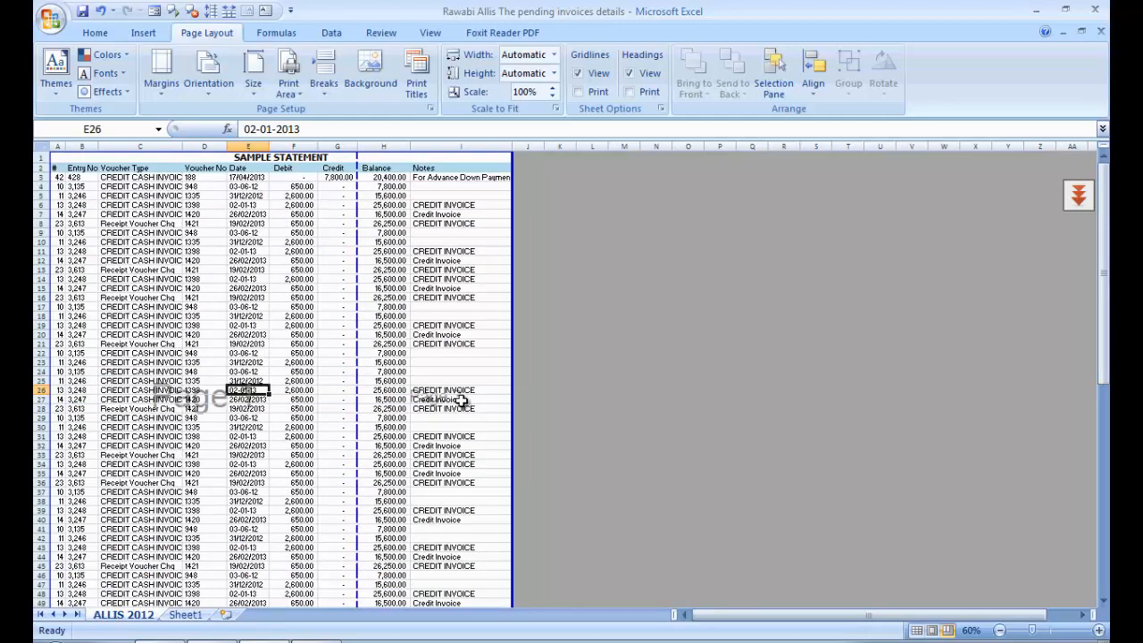
- Open the print preview of the statement and check at whole-page size which columns fit on a portrait page
left_click(429, 108)
left_click(687, 512)
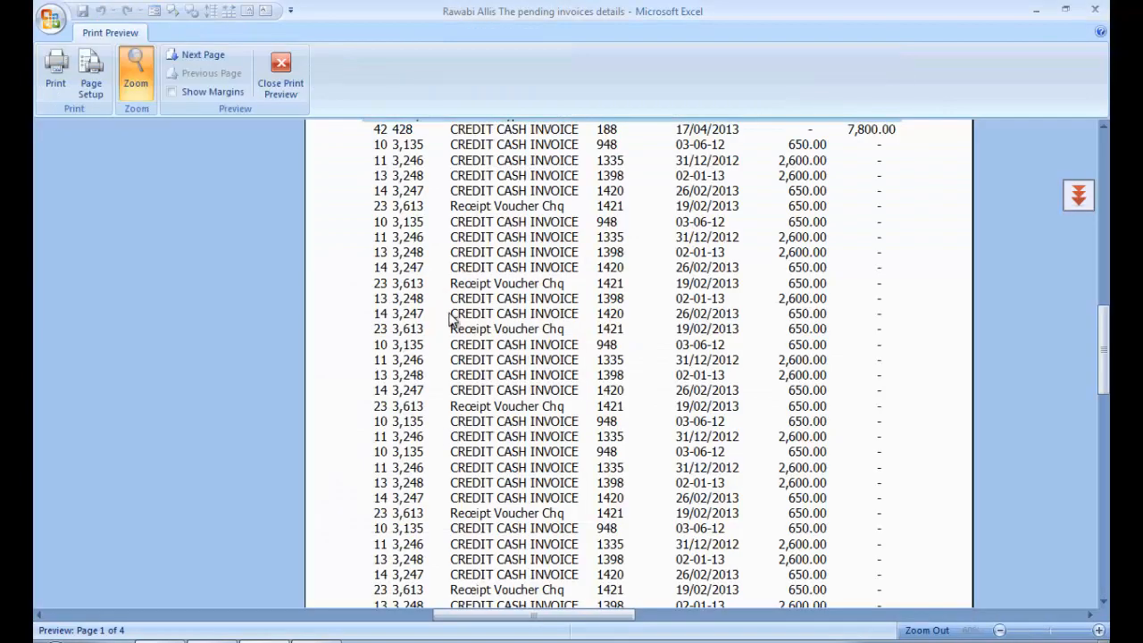
left_click(493, 338)
scroll(502, 337, "down", 3)
scroll(502, 336, "up", 3)
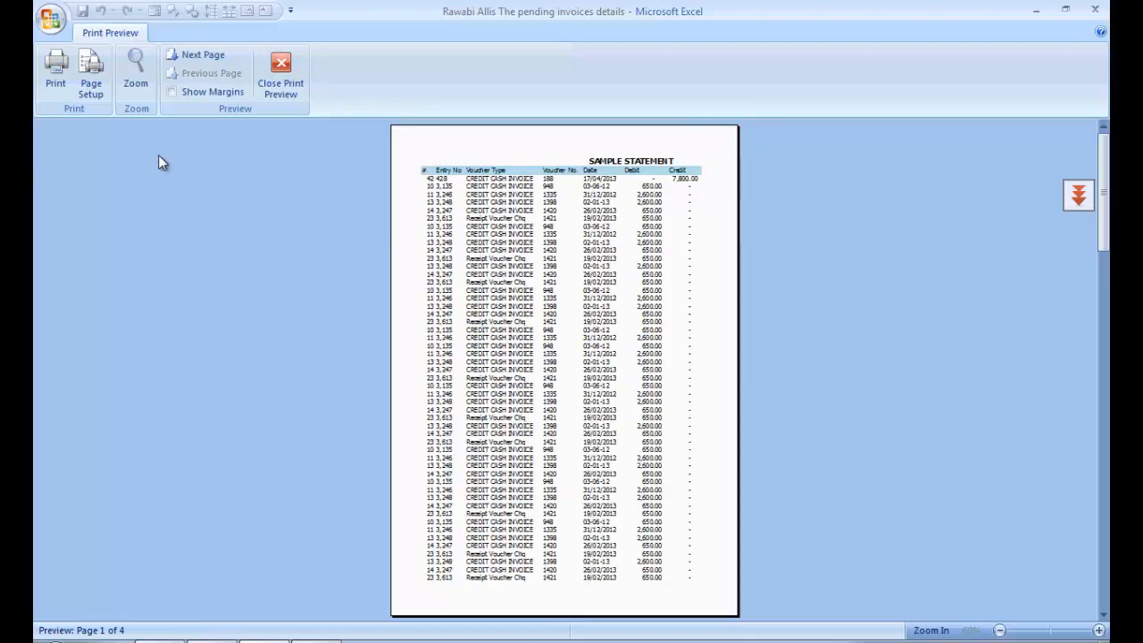
- Set the page orientation to Landscape and check the statement's columns across the preview pages
left_click(95, 78)
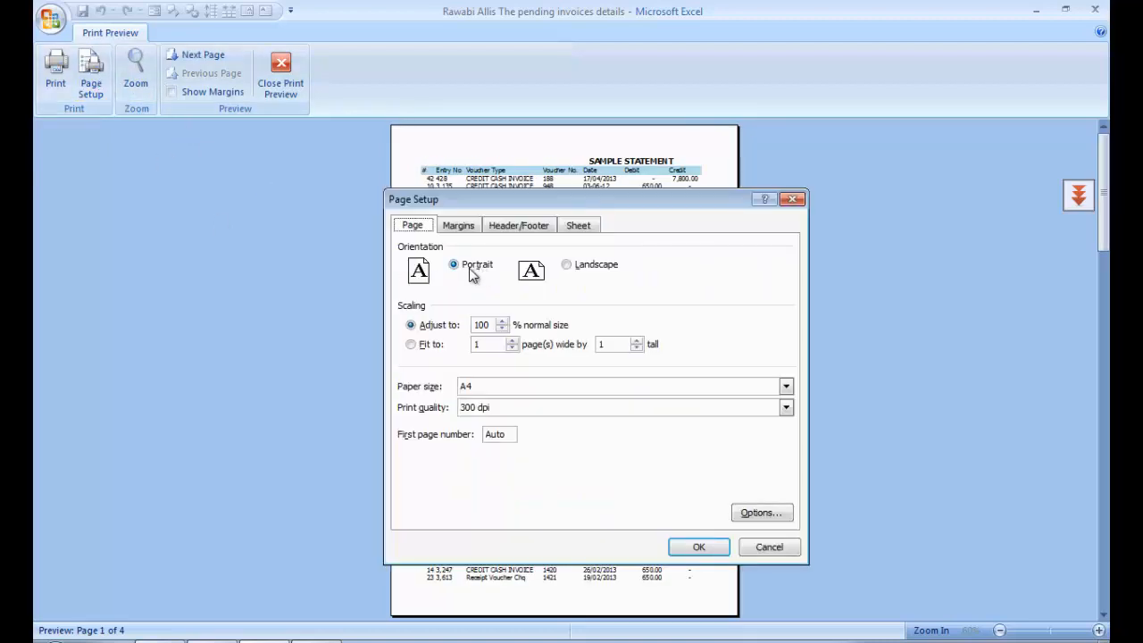
left_click(568, 268)
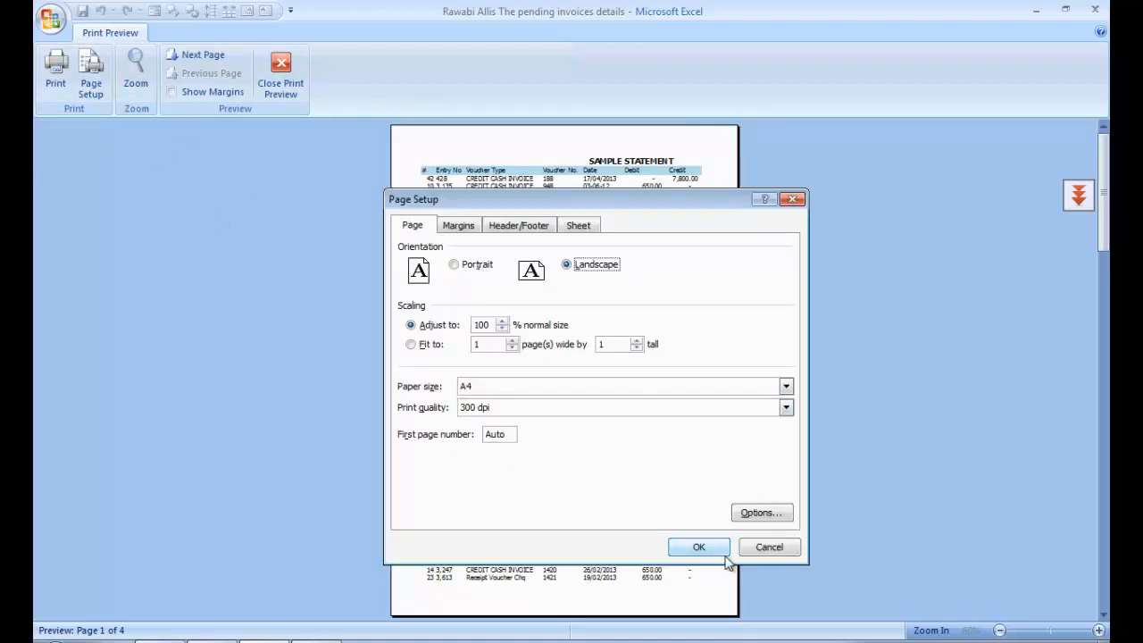
left_click(698, 547)
scroll(500, 411, "down", 2)
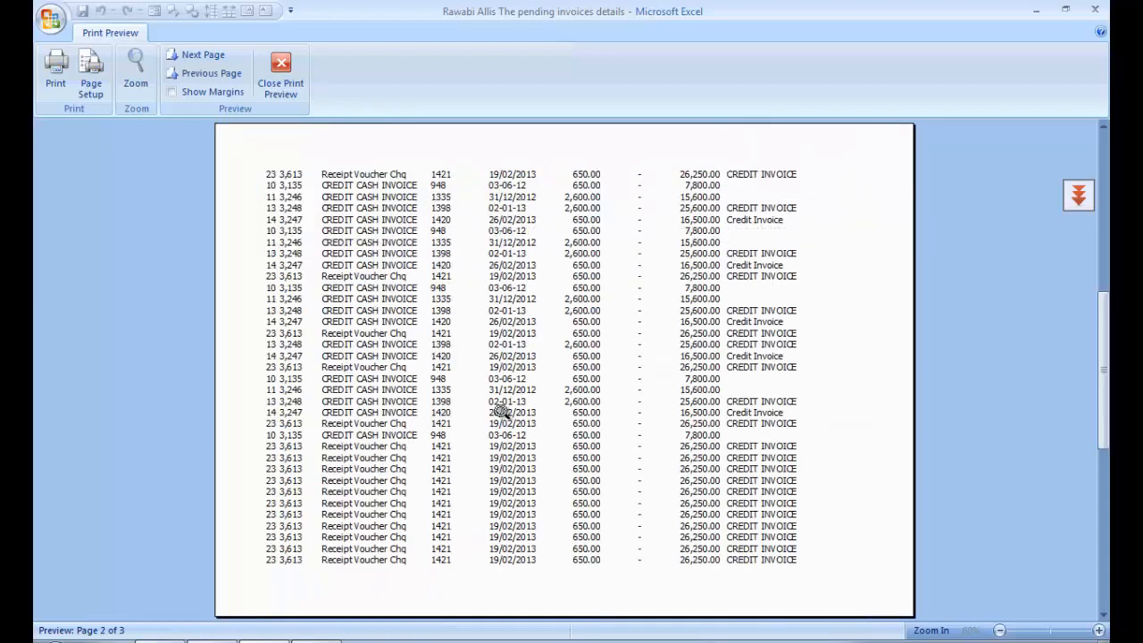
scroll(500, 410, "up", 2)
scroll(500, 411, "down", 2)
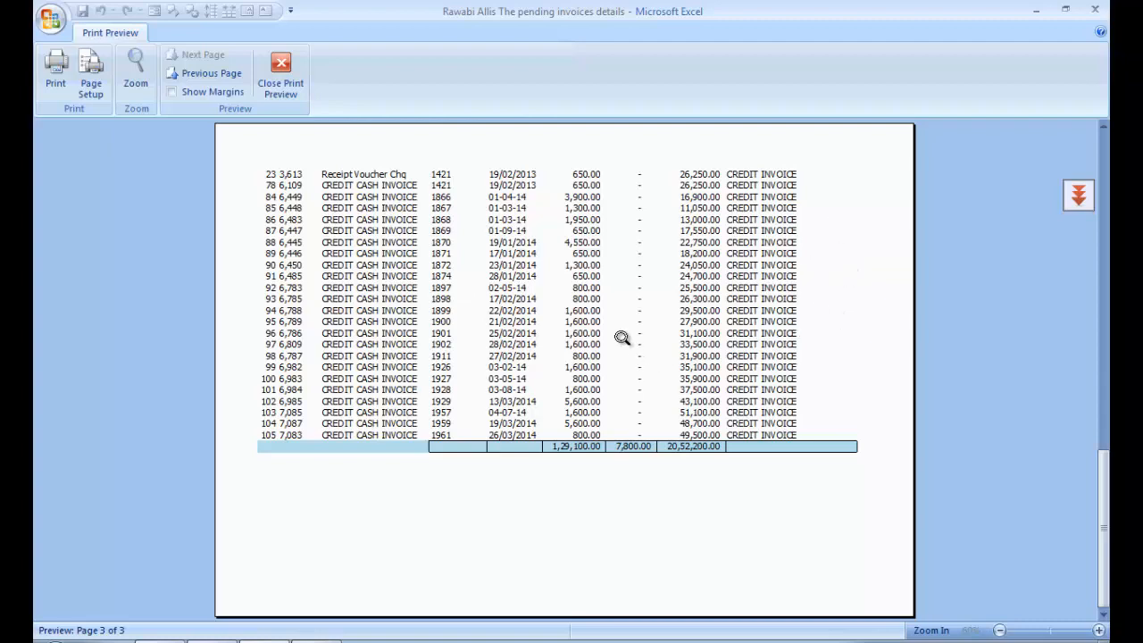
scroll(622, 338, "up", 2)
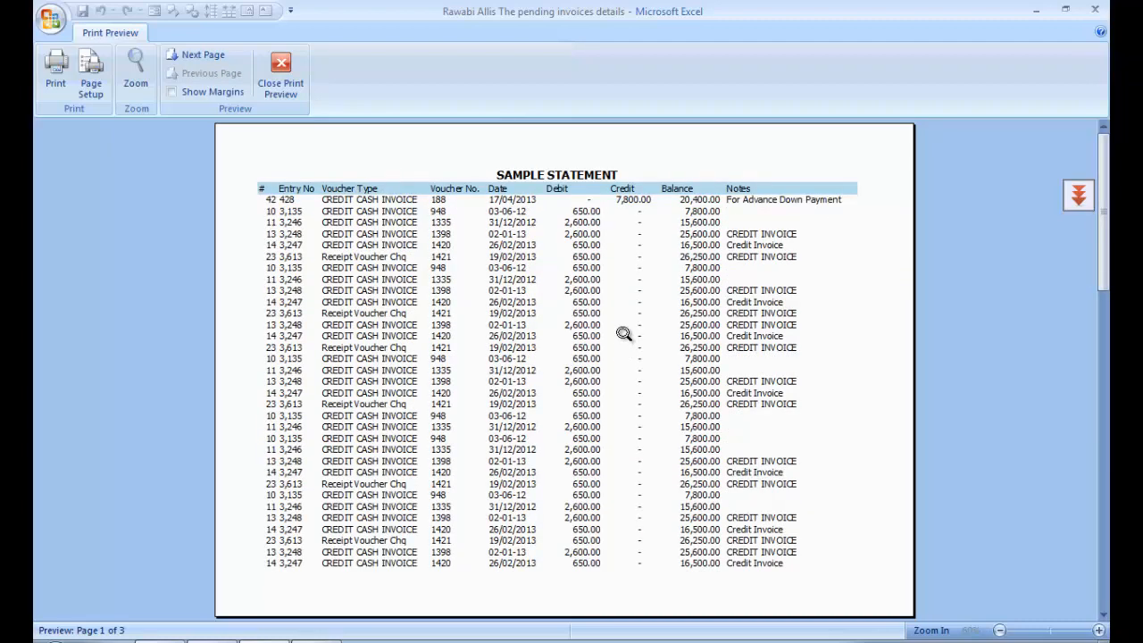
scroll(622, 333, "down", 2)
scroll(622, 333, "up", 2)
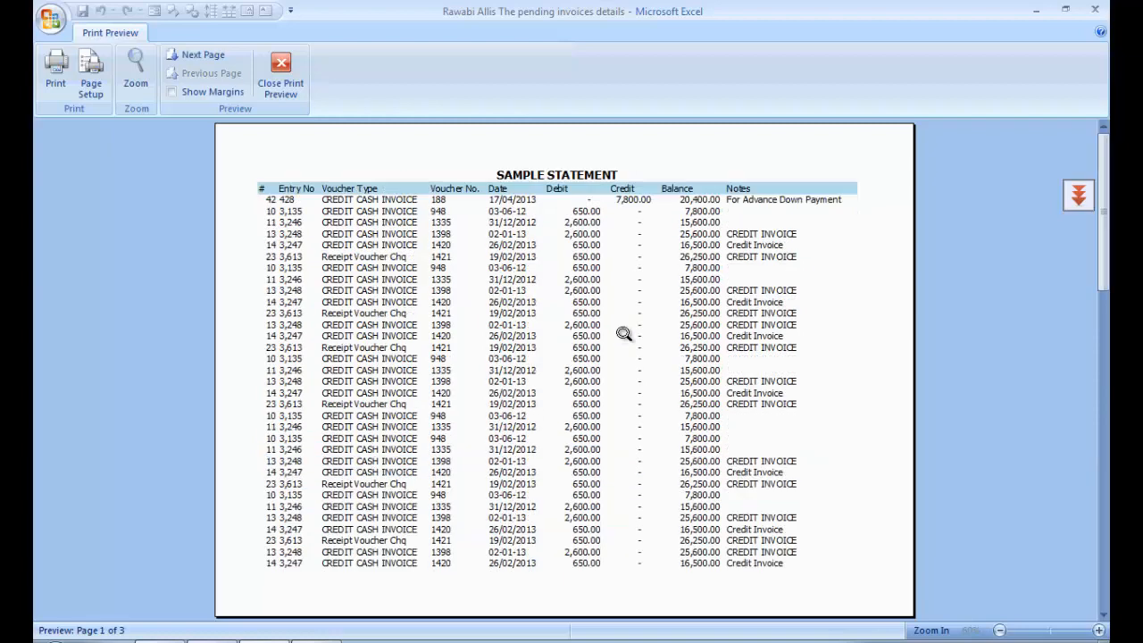
- Center the statement horizontally on the page and check its placement throughout the print preview
left_click(91, 76)
left_click(459, 226)
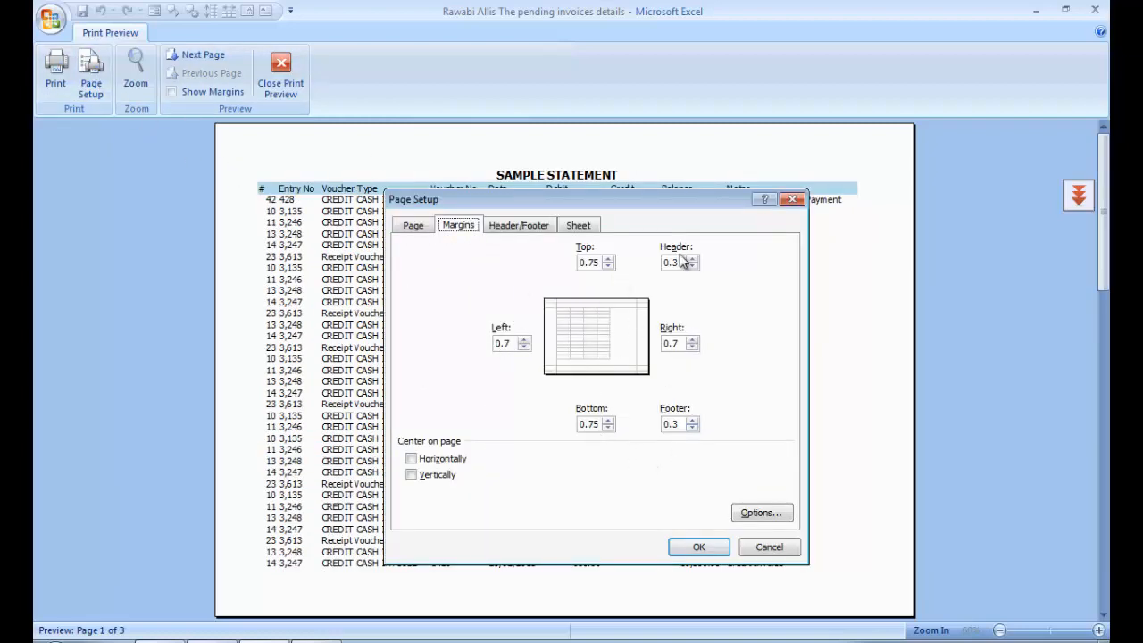
left_click(409, 460)
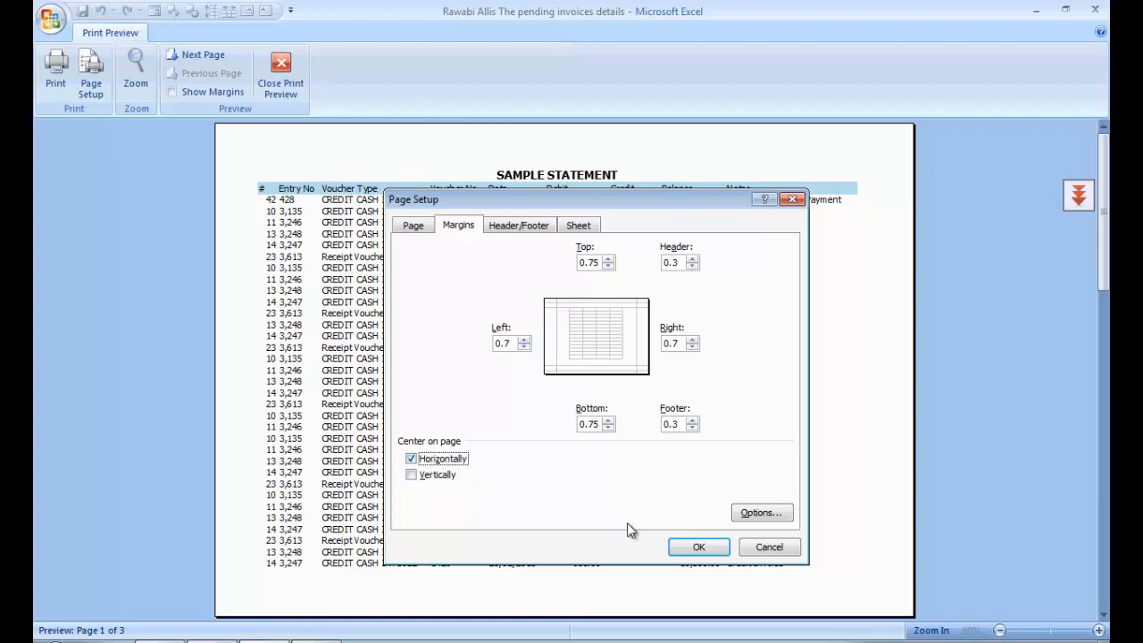
left_click(704, 551)
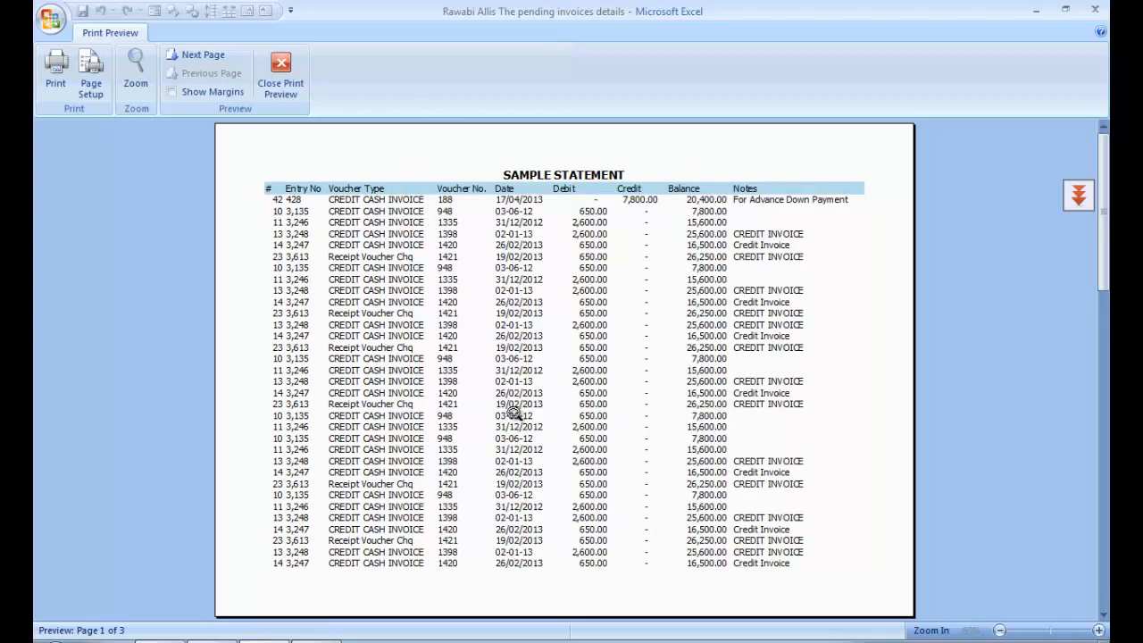
scroll(516, 344, "down", 2)
scroll(516, 344, "up", 2)
scroll(511, 346, "down", 2)
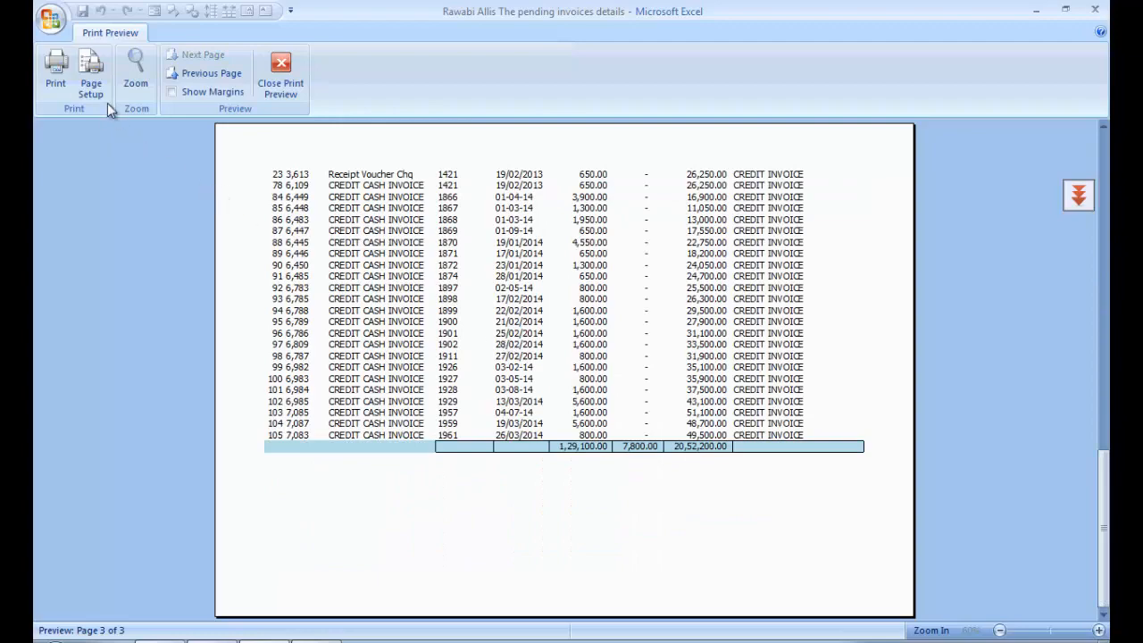
- Turn on gridline printing for the statement in the page setup
left_click(92, 82)
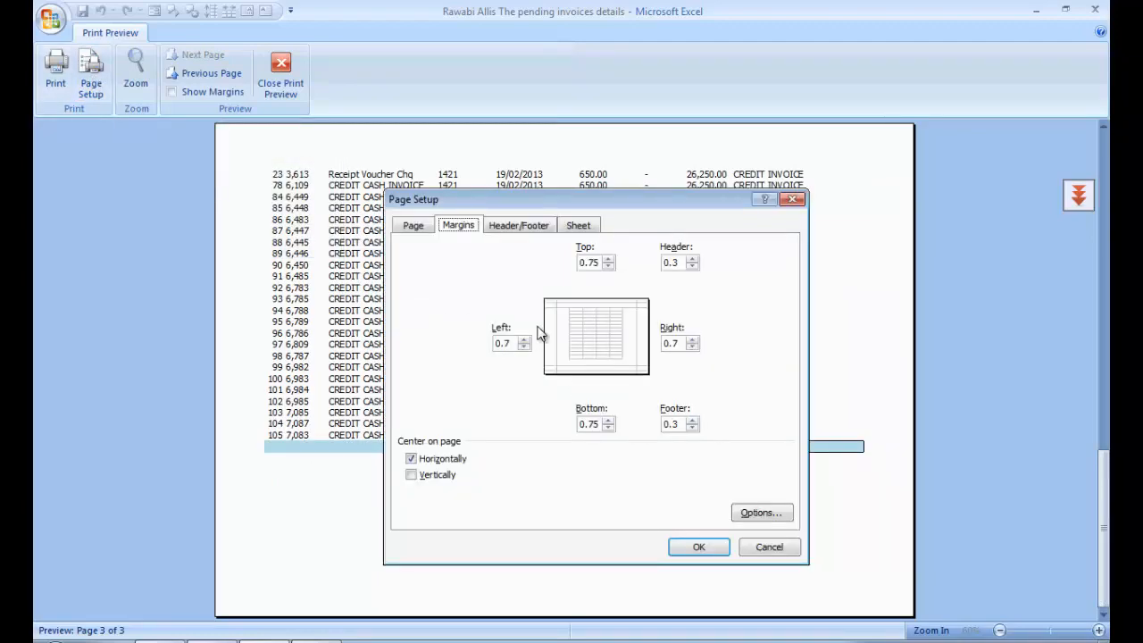
left_click(579, 226)
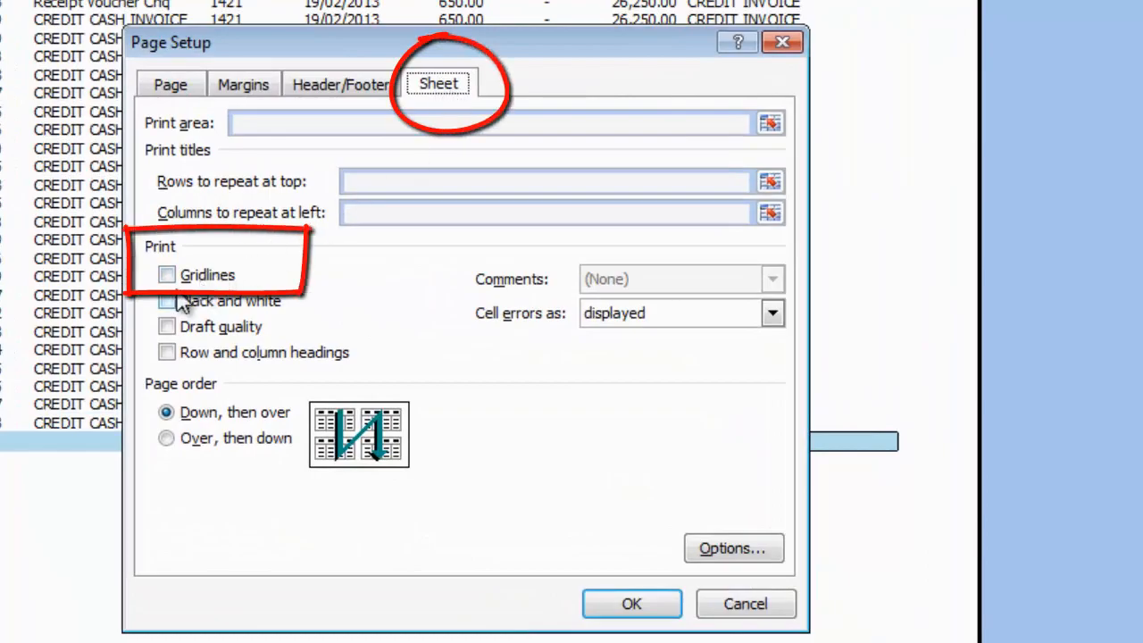
left_click(202, 275)
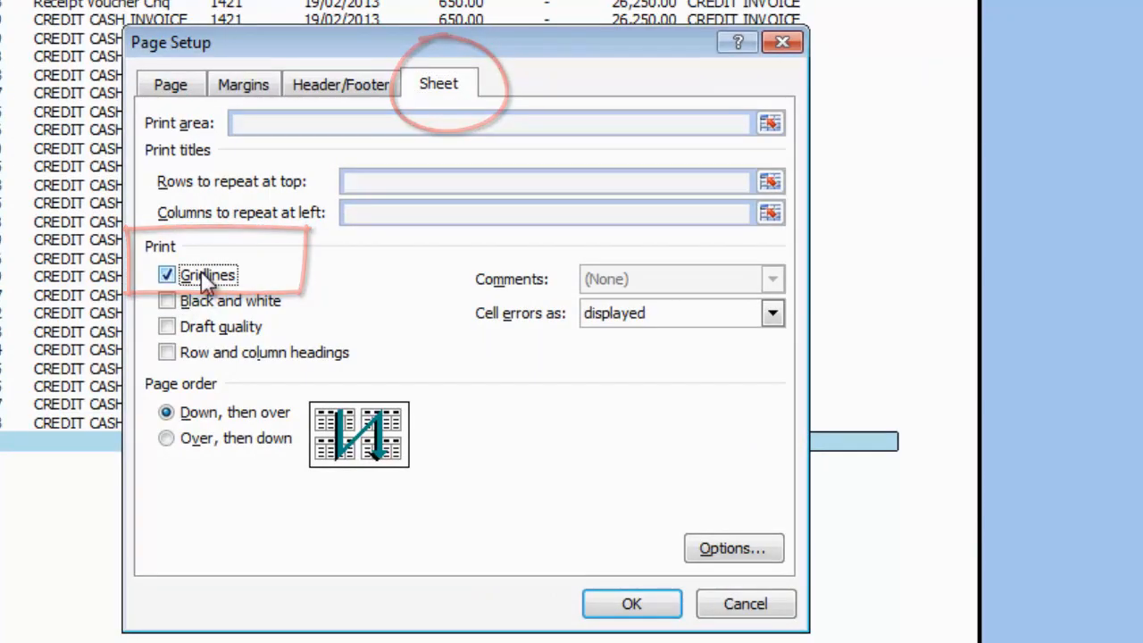
left_click(633, 604)
- Examine the gridlines and the column headings on every preview page of the statement, and close the preview
scroll(321, 340, "up", 2)
scroll(321, 340, "down", 1)
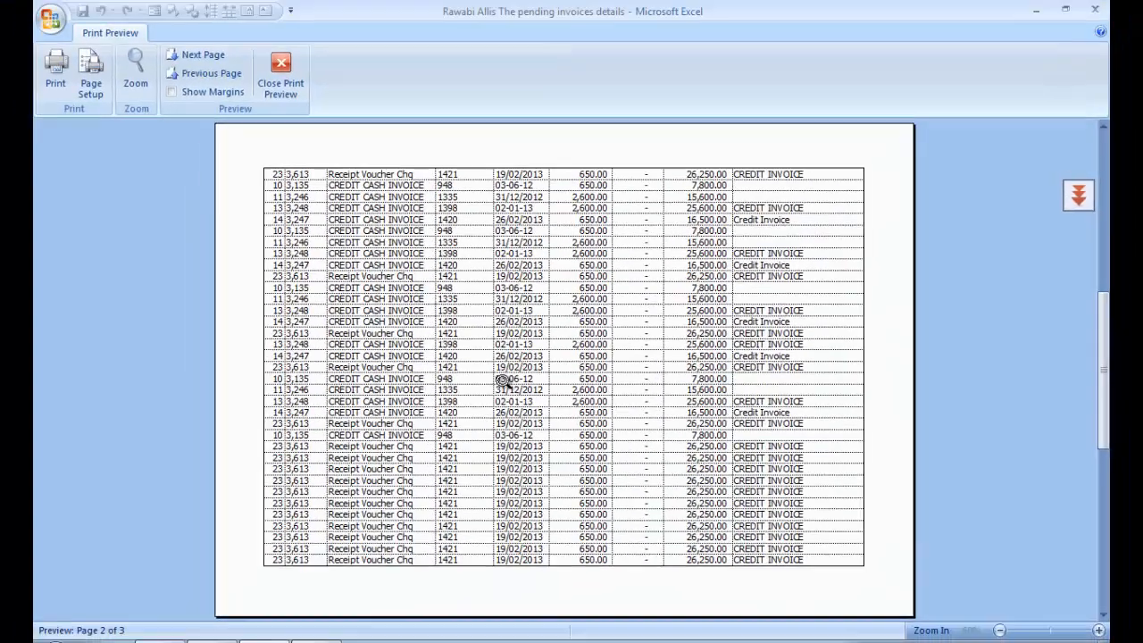
scroll(321, 339, "up", 1)
scroll(322, 339, "down", 1)
scroll(503, 381, "up", 1)
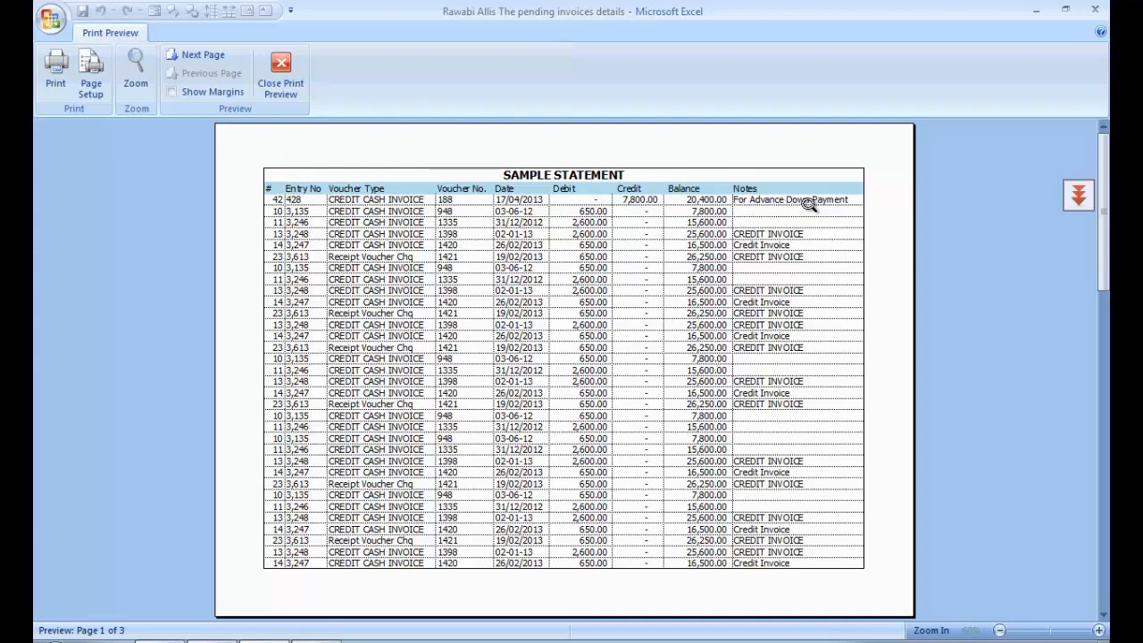
scroll(714, 237, "down", 1)
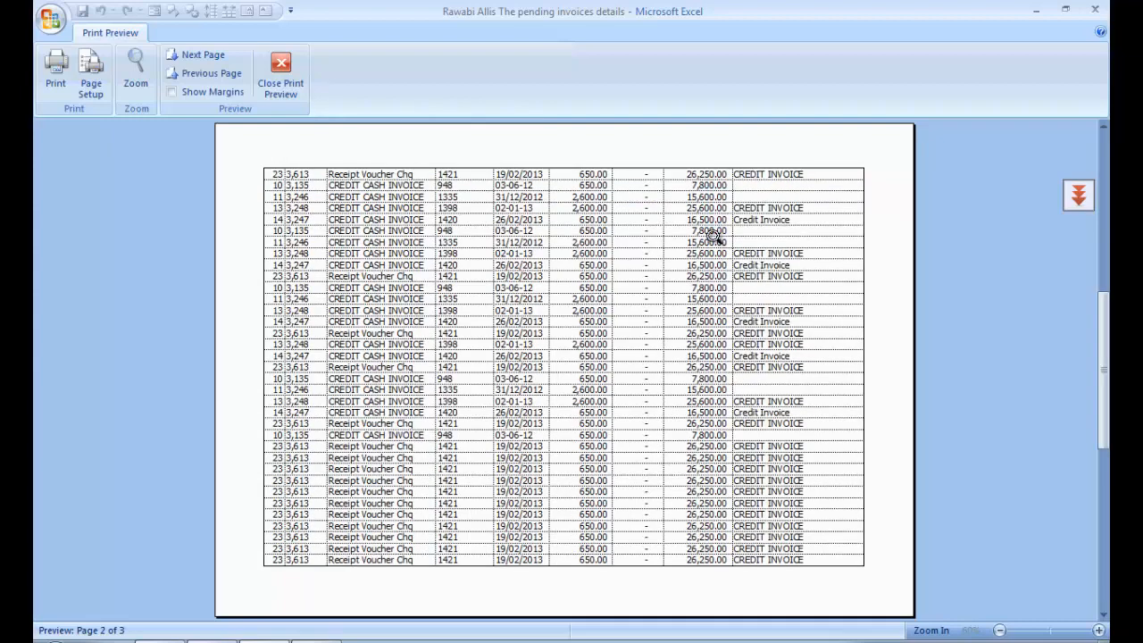
scroll(714, 237, "down", 1)
scroll(714, 237, "up", 2)
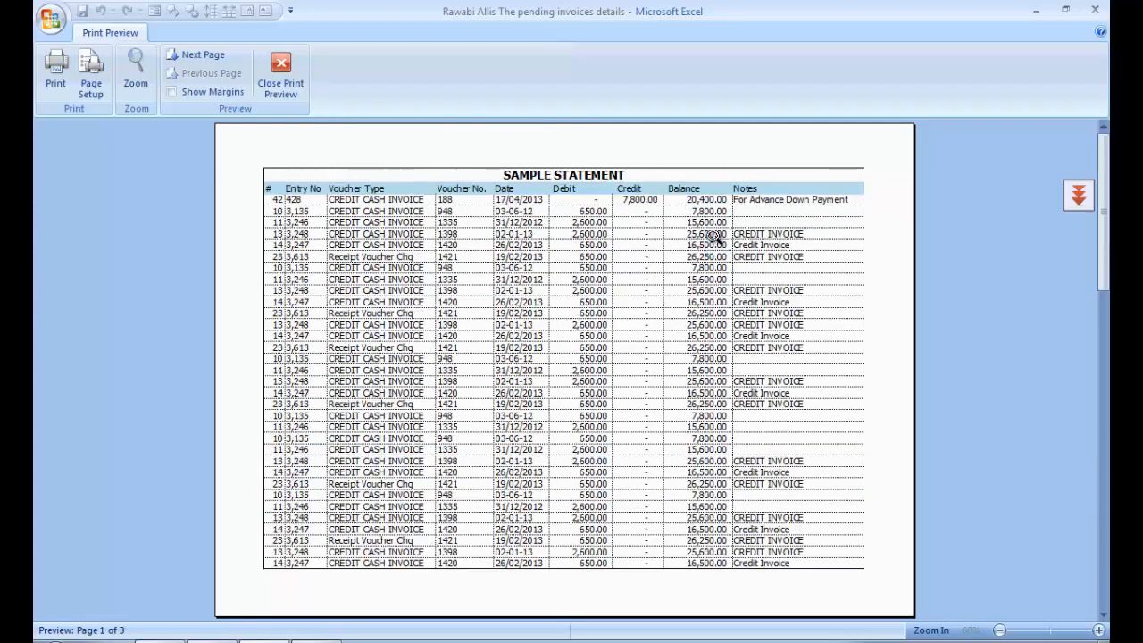
scroll(386, 269, "down", 1)
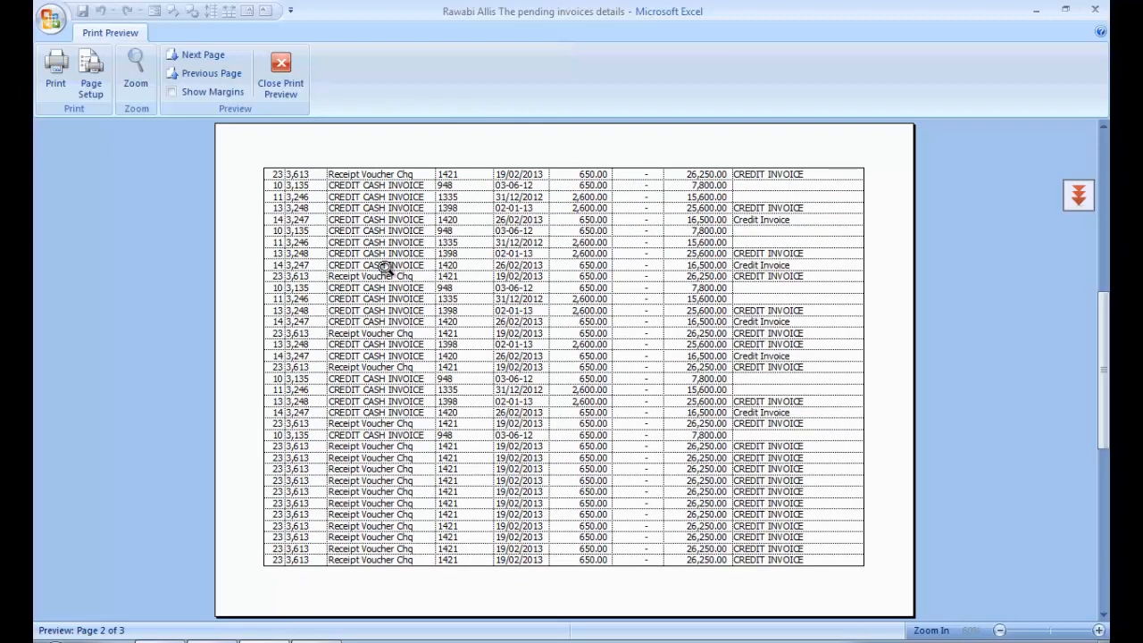
scroll(385, 269, "down", 1)
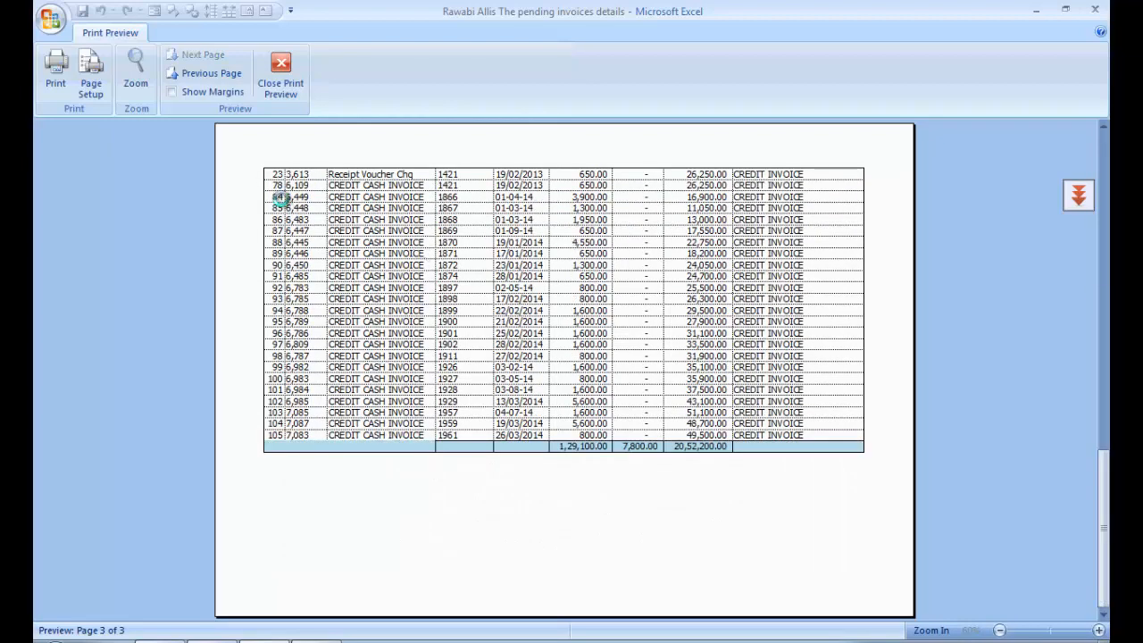
scroll(275, 198, "up", 2)
scroll(463, 248, "down", 2)
scroll(534, 399, "up", 1)
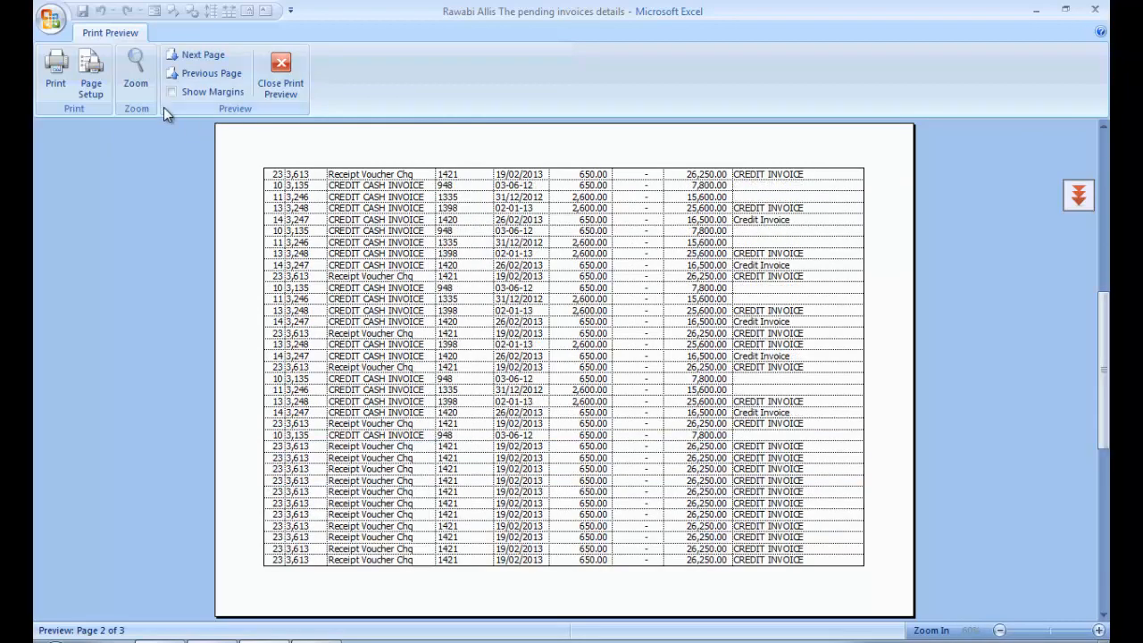
left_click(101, 80)
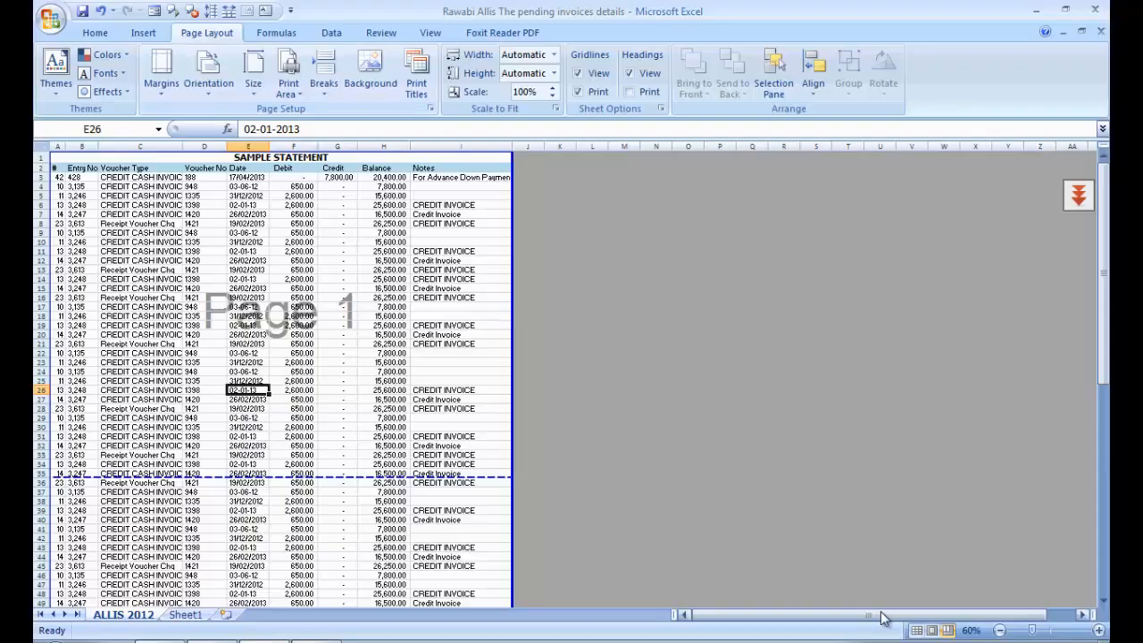
- Switch the worksheet to Normal view and set row 2 as the row to repeat at the top of printed pages
left_click(917, 631)
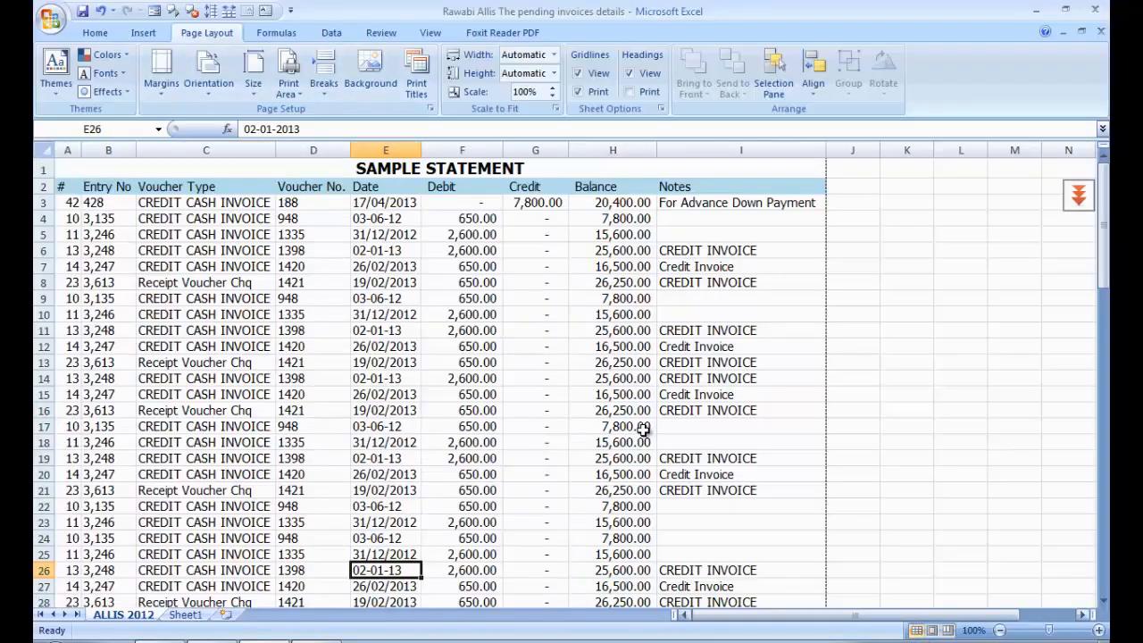
left_click(431, 109)
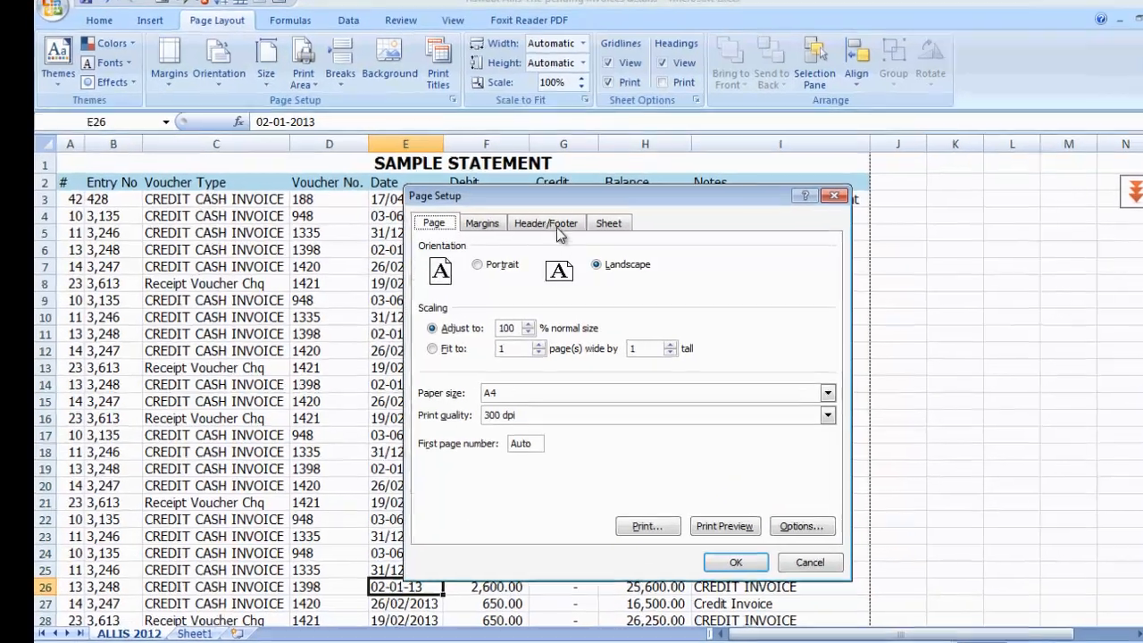
left_click(520, 224)
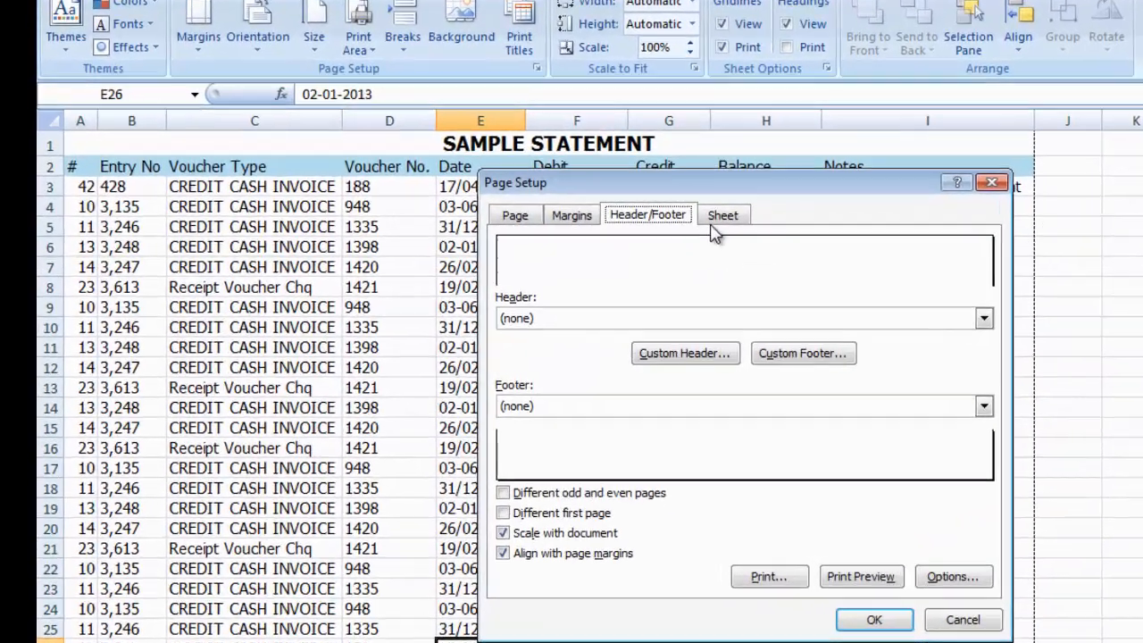
left_click(715, 218)
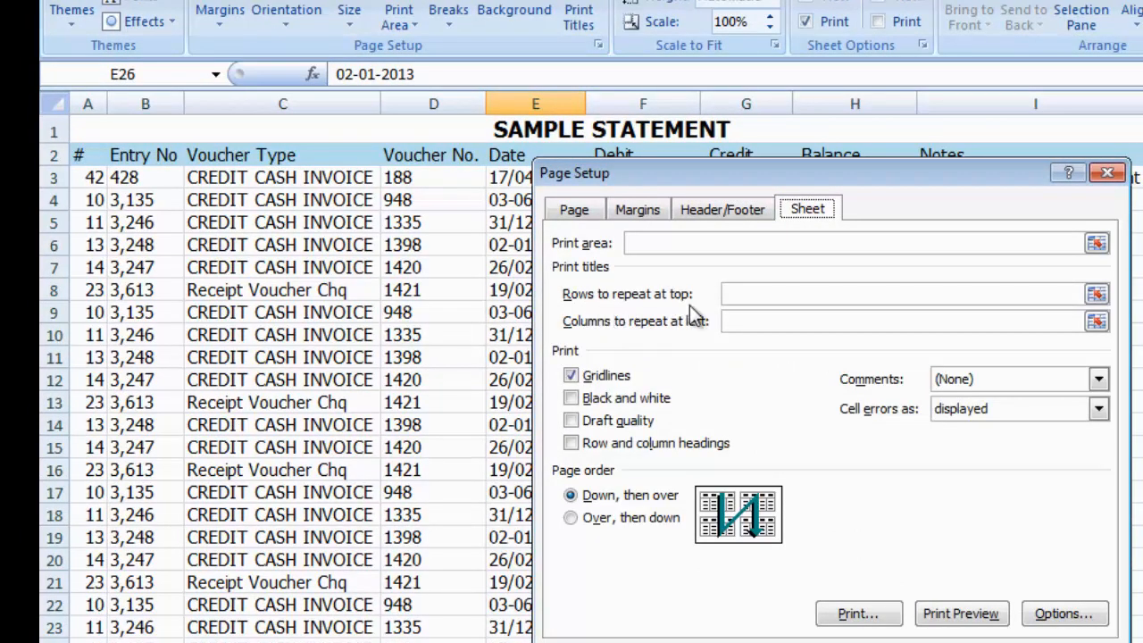
left_click(1096, 294)
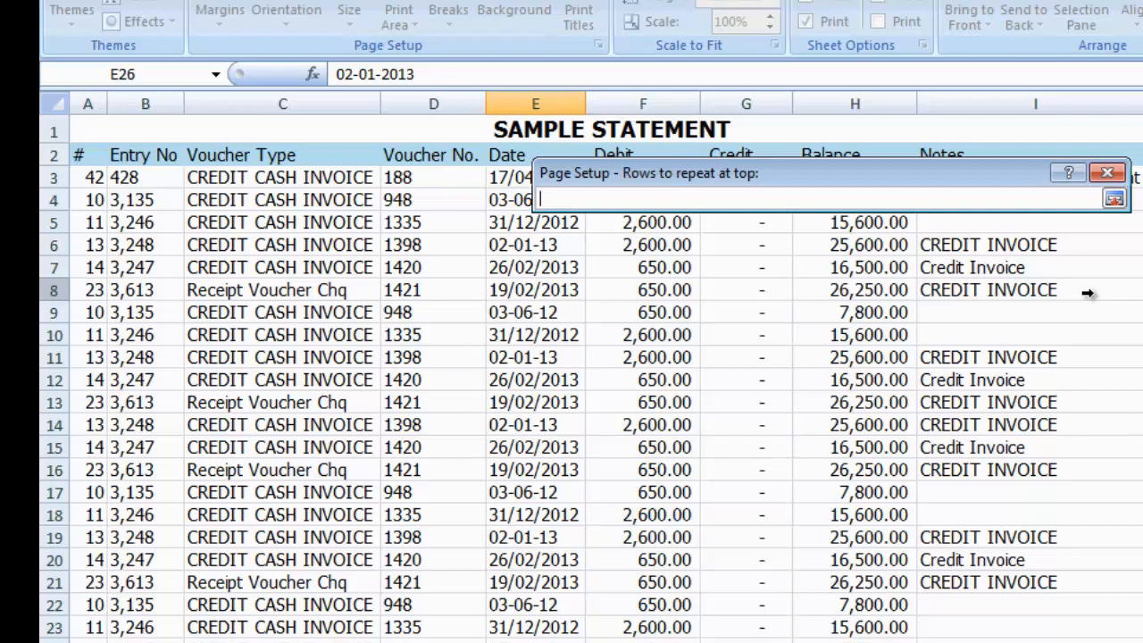
left_click(49, 154)
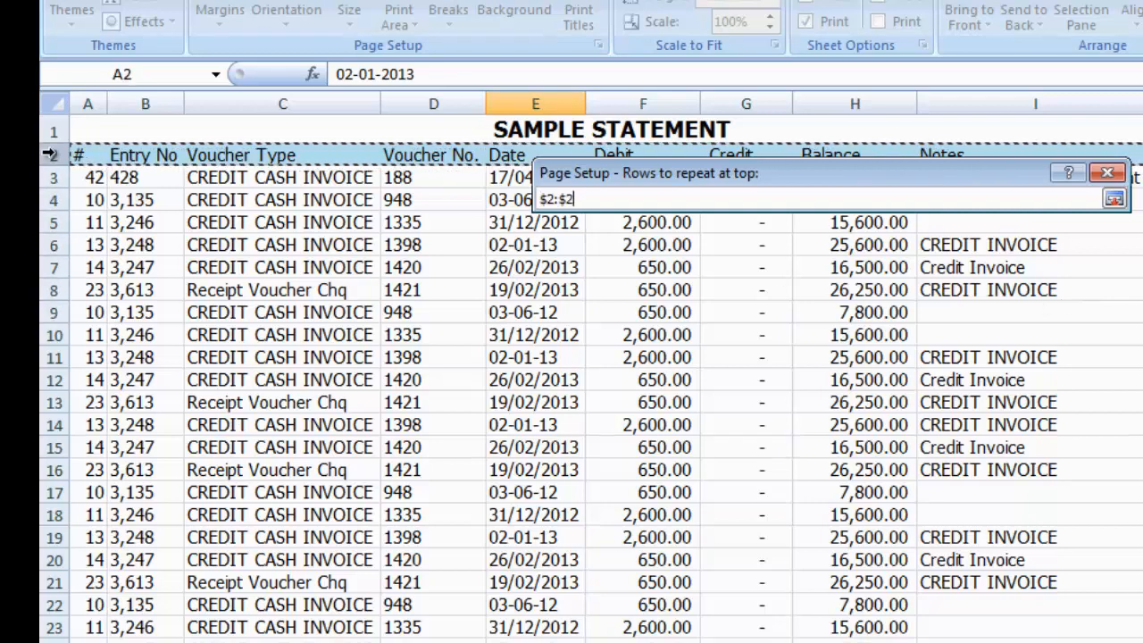
left_click(1113, 198)
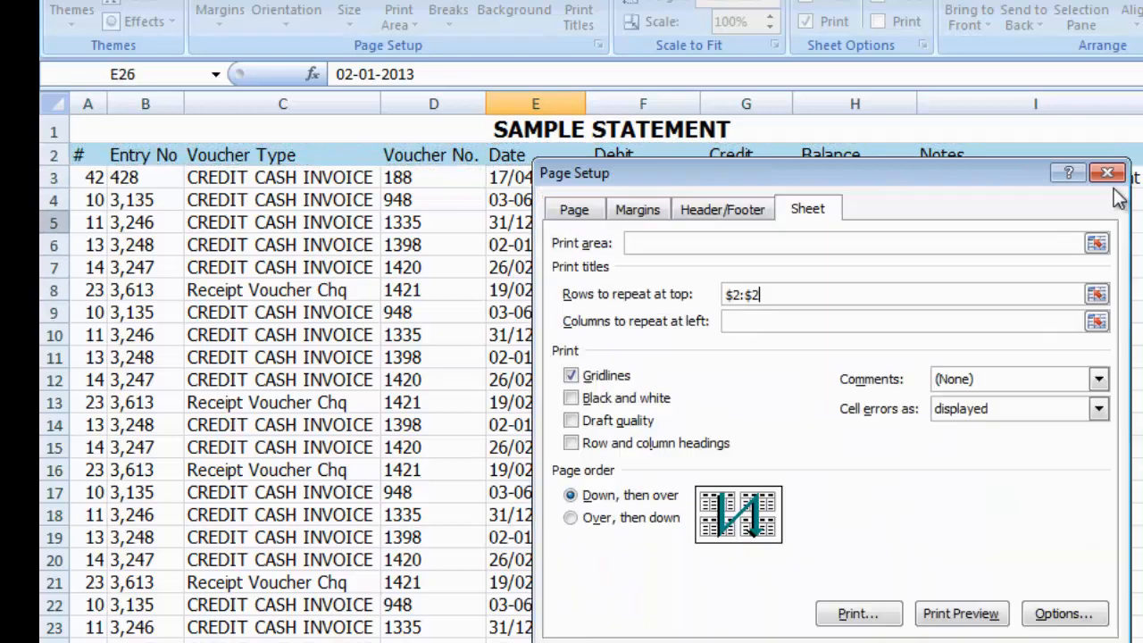
- Set columns A to I as the columns to repeat at left and apply the page setup
left_click(1097, 322)
left_click_drag(88, 106, 147, 108)
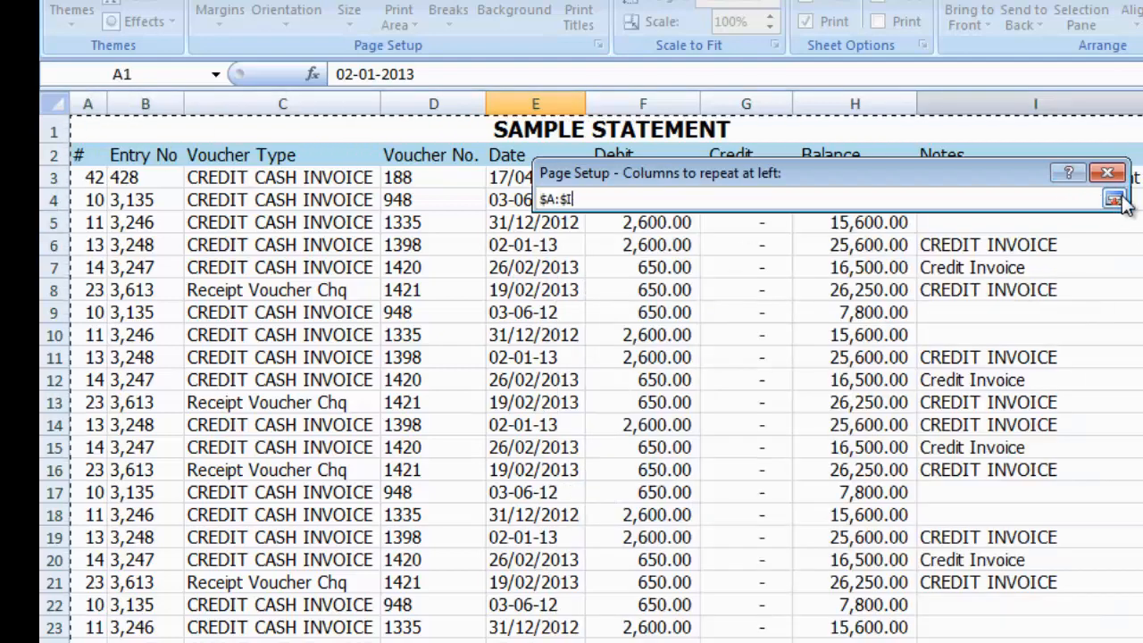
left_click(1114, 198)
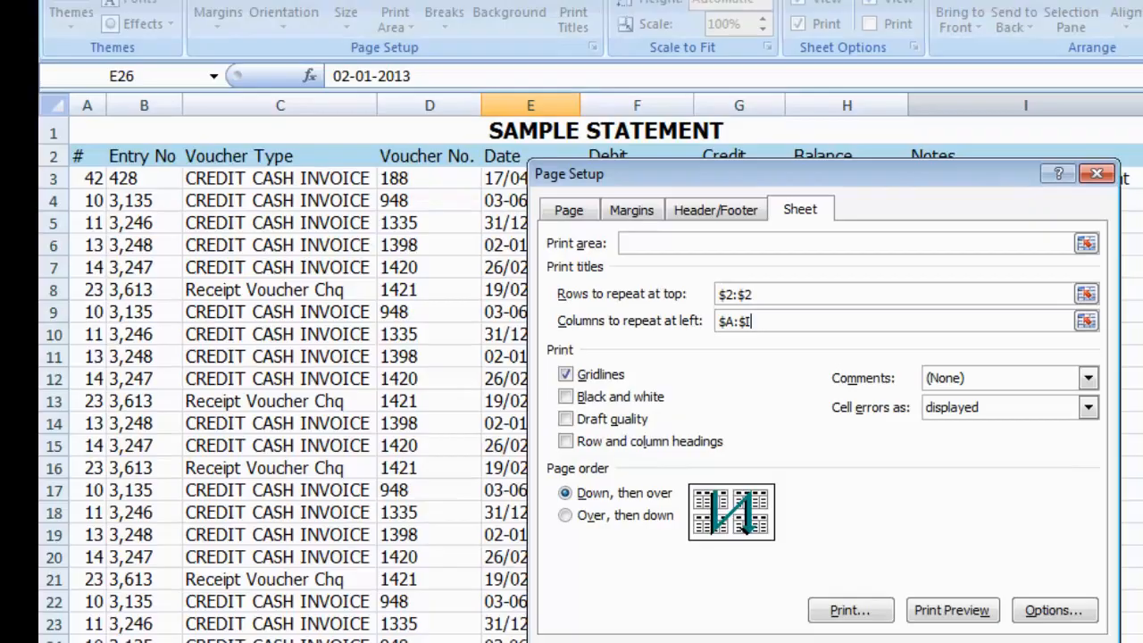
left_click(818, 601)
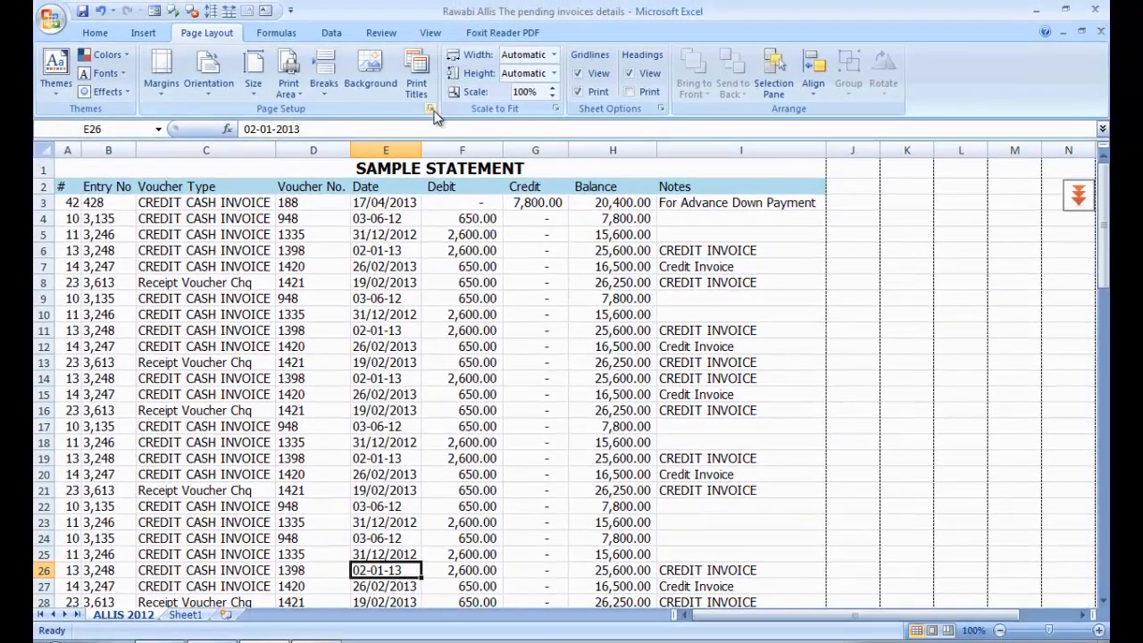
- Check the heading row on each page of the statement's print preview
left_click(430, 109)
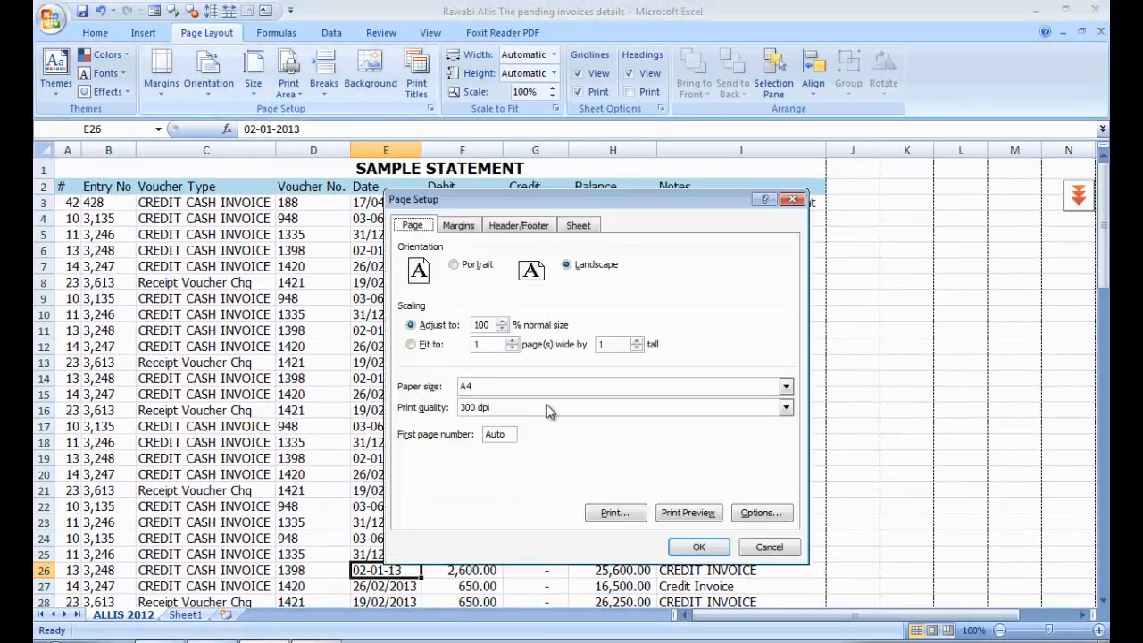
left_click(681, 515)
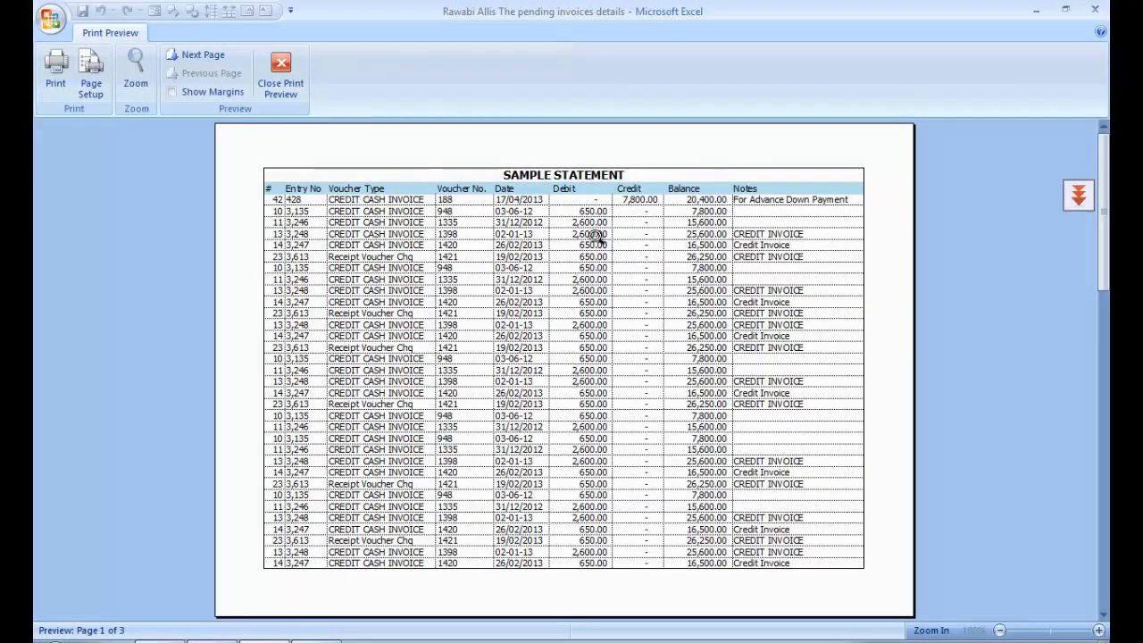
scroll(544, 290, "down", 1)
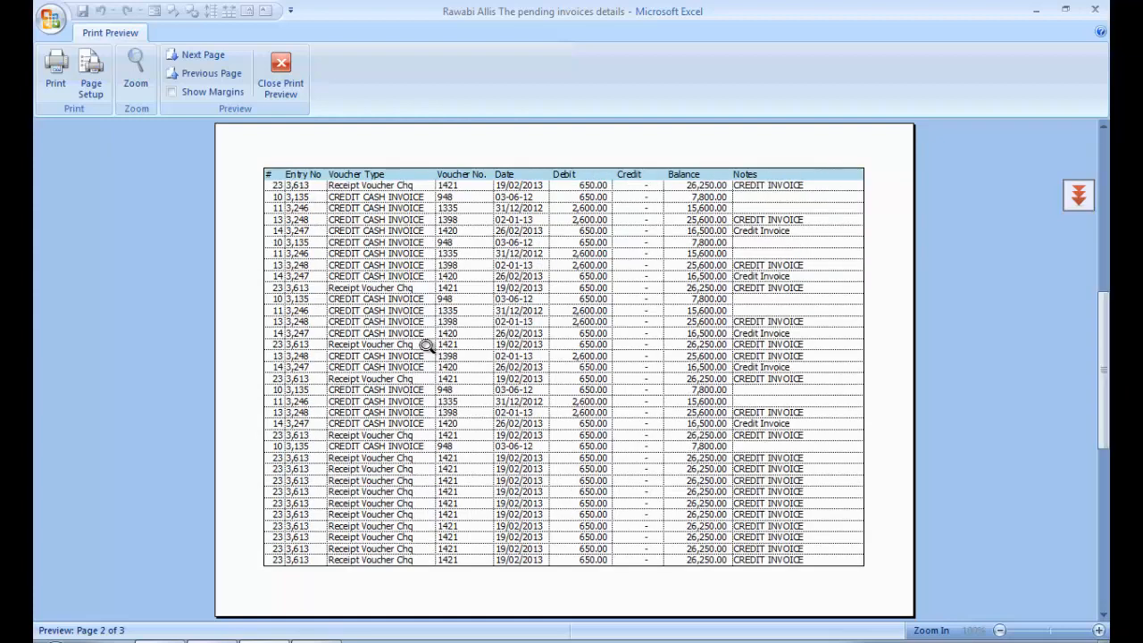
scroll(428, 347, "down", 1)
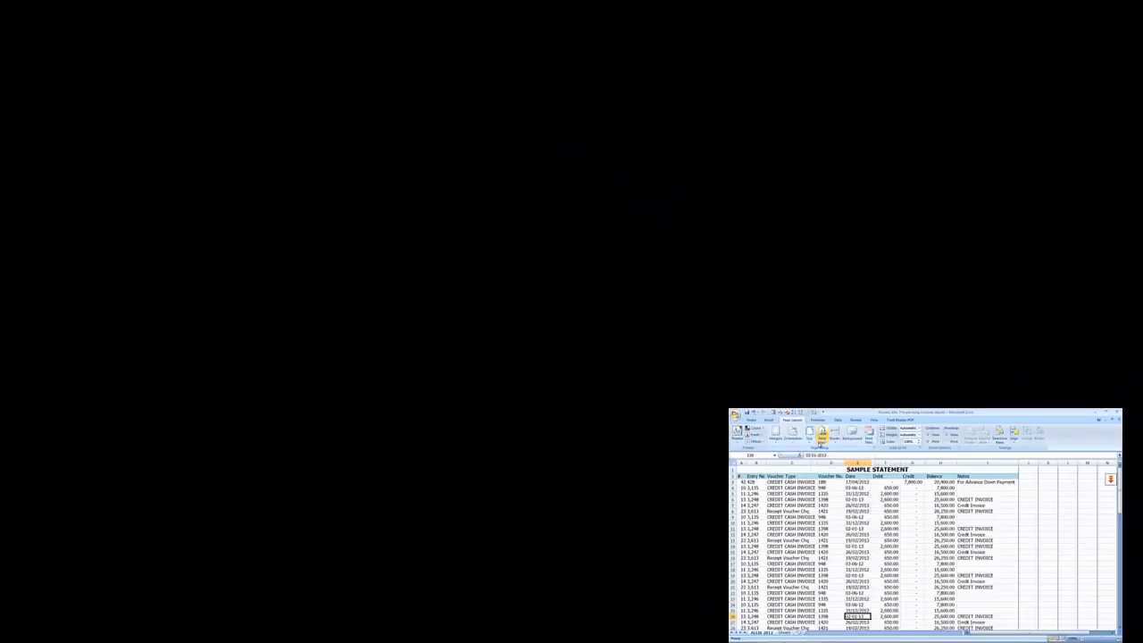
- Create a custom footer reading "Page &[Page] of &[Pages]" in its right section
left_click(874, 448)
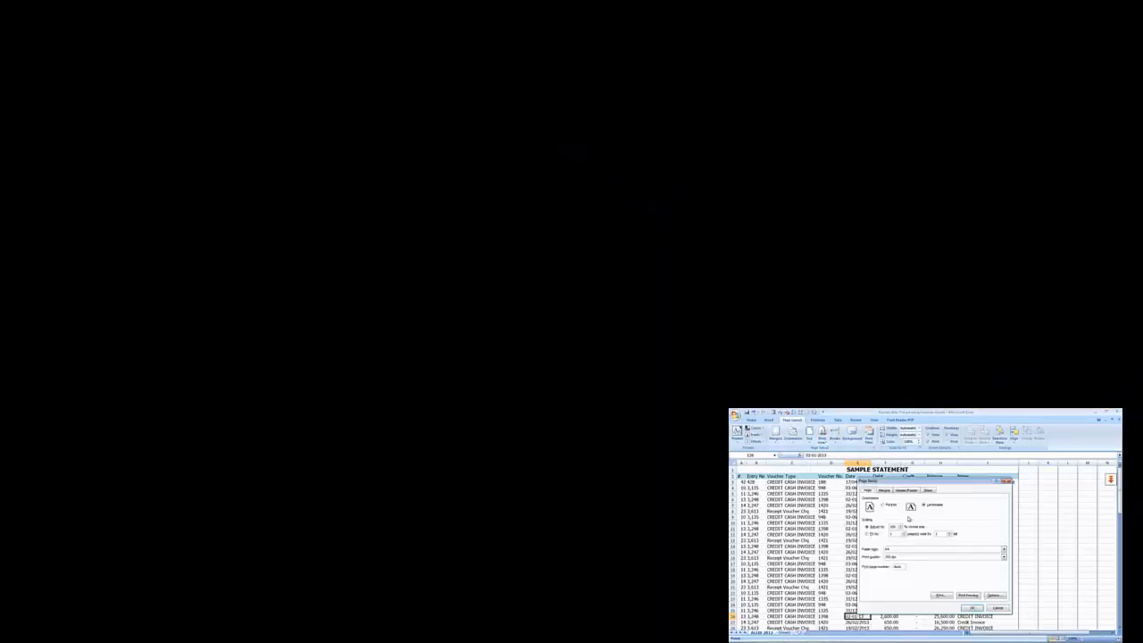
left_click(907, 491)
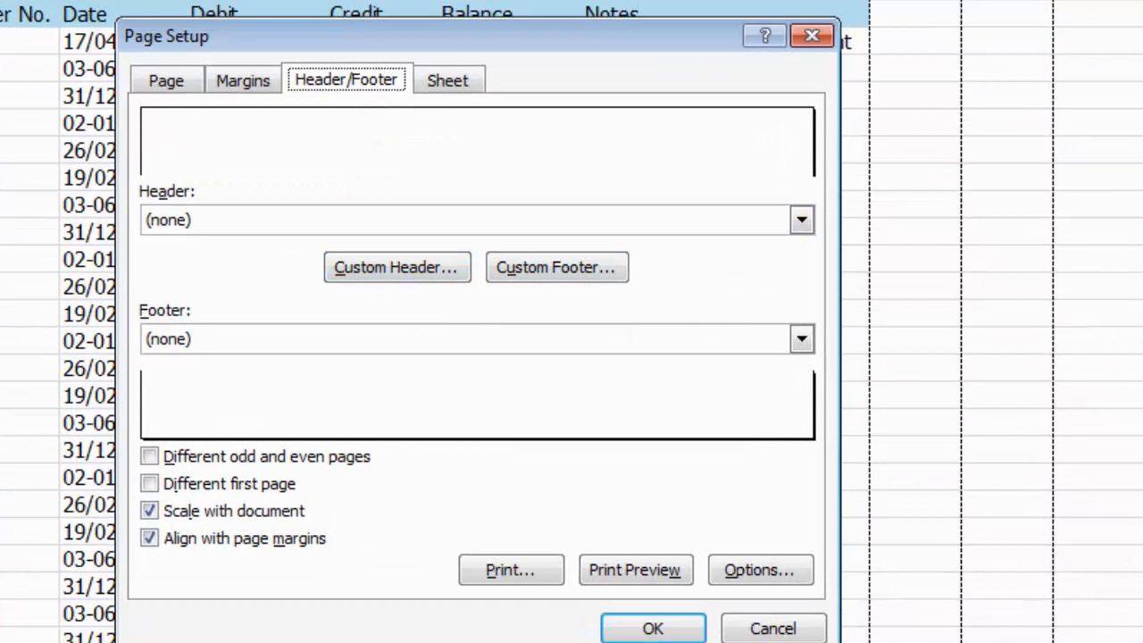
left_click(556, 270)
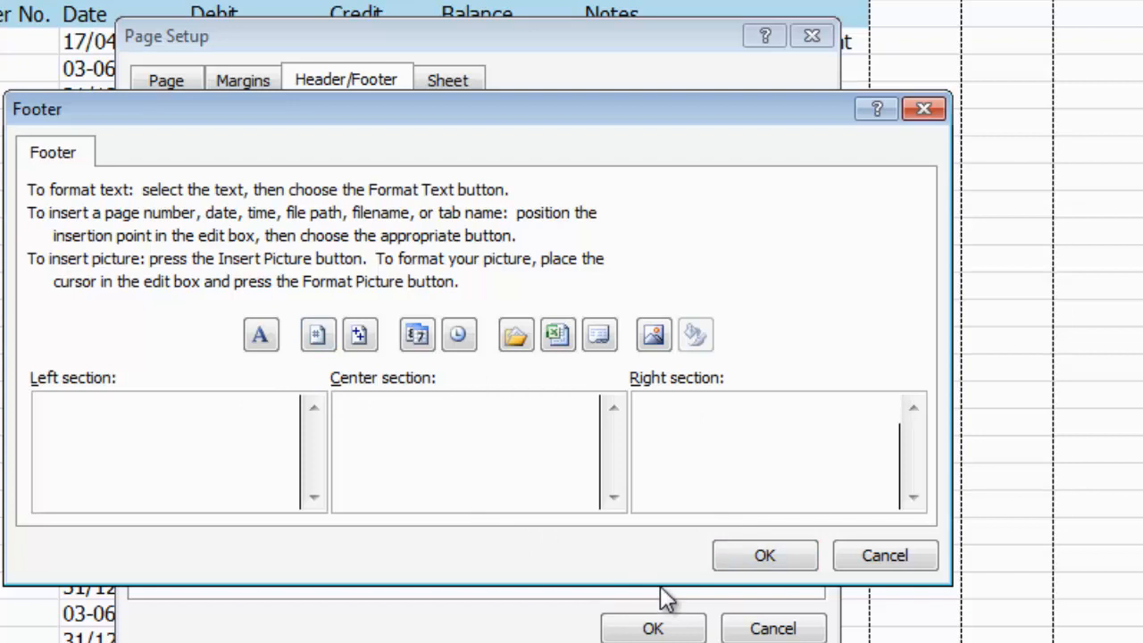
type("ge")
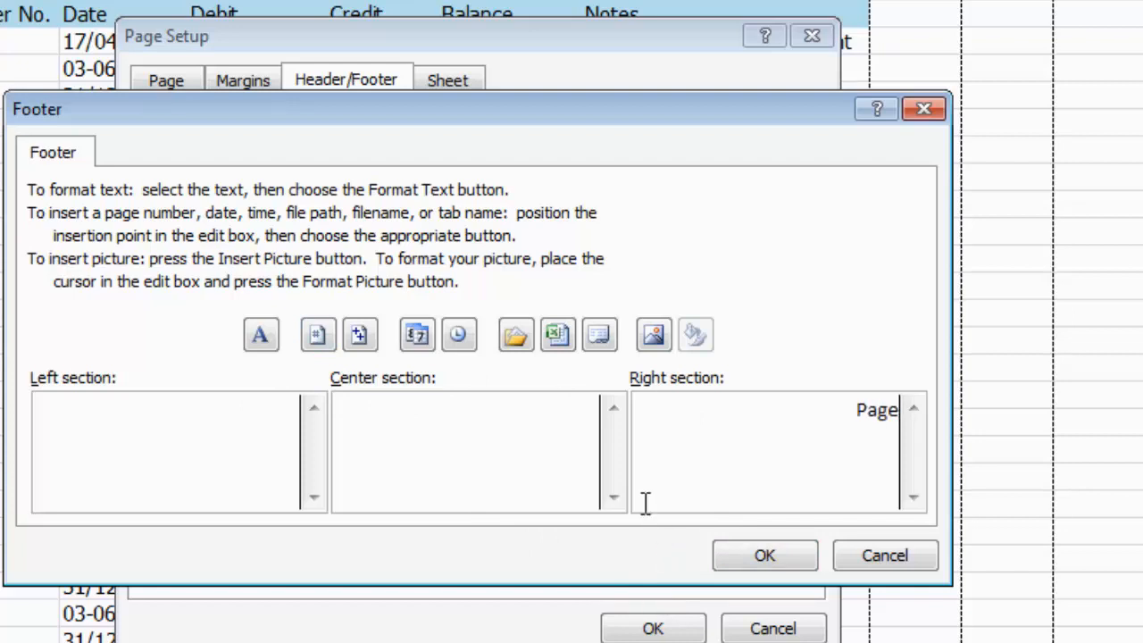
left_click(313, 338)
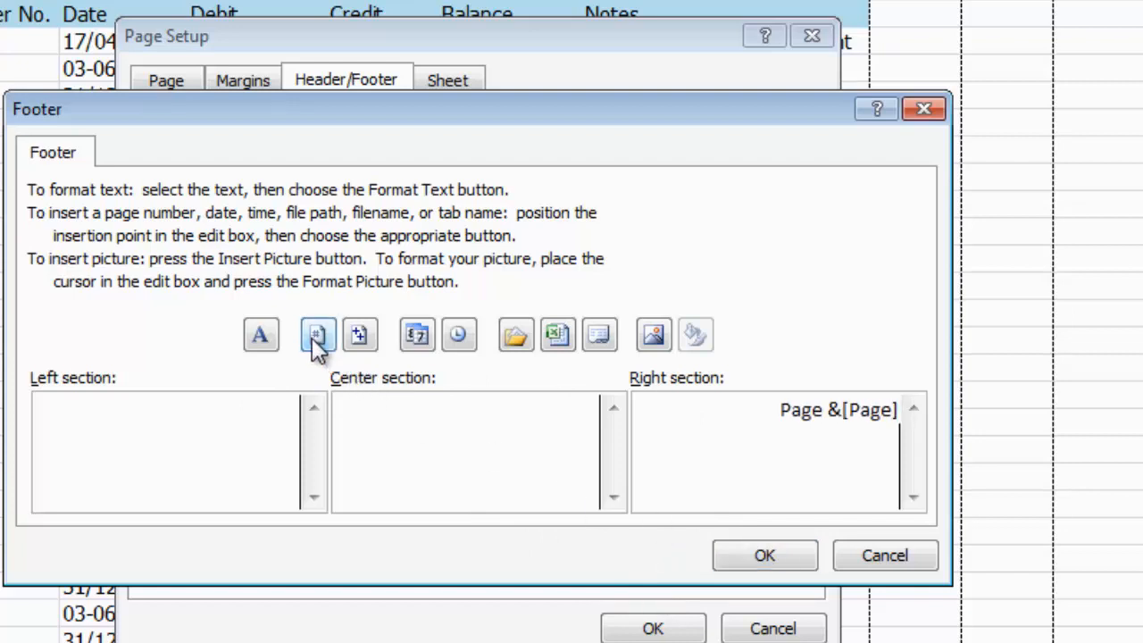
type("of")
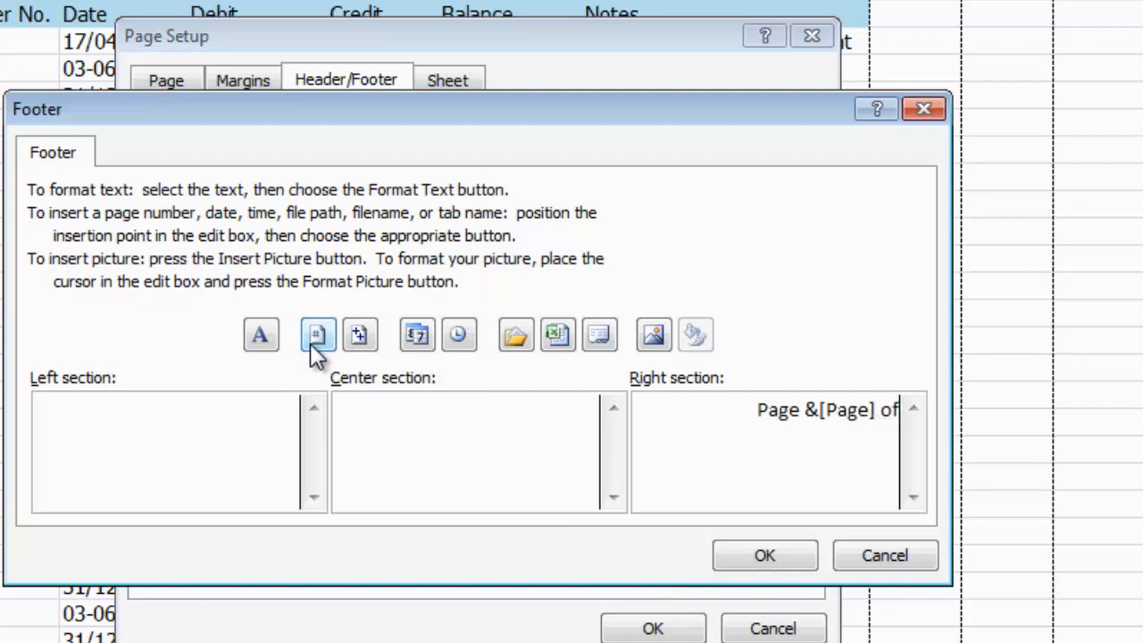
left_click(361, 336)
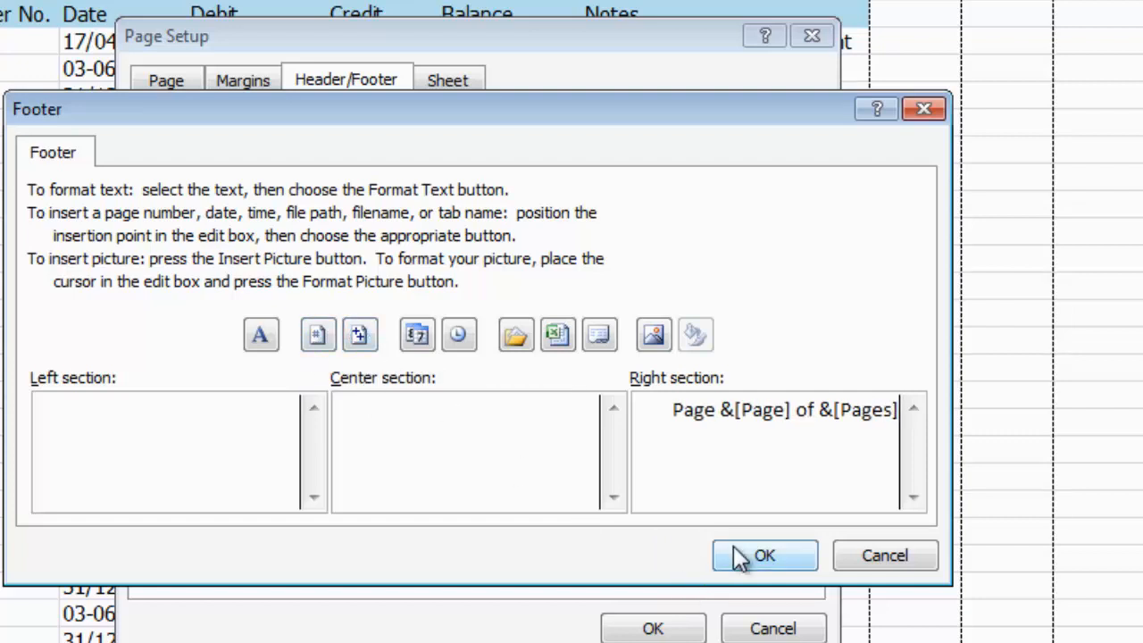
- Format the footer's page numbering text as italic, size 10, and apply the footer to the sheet
left_click_drag(668, 419, 983, 411)
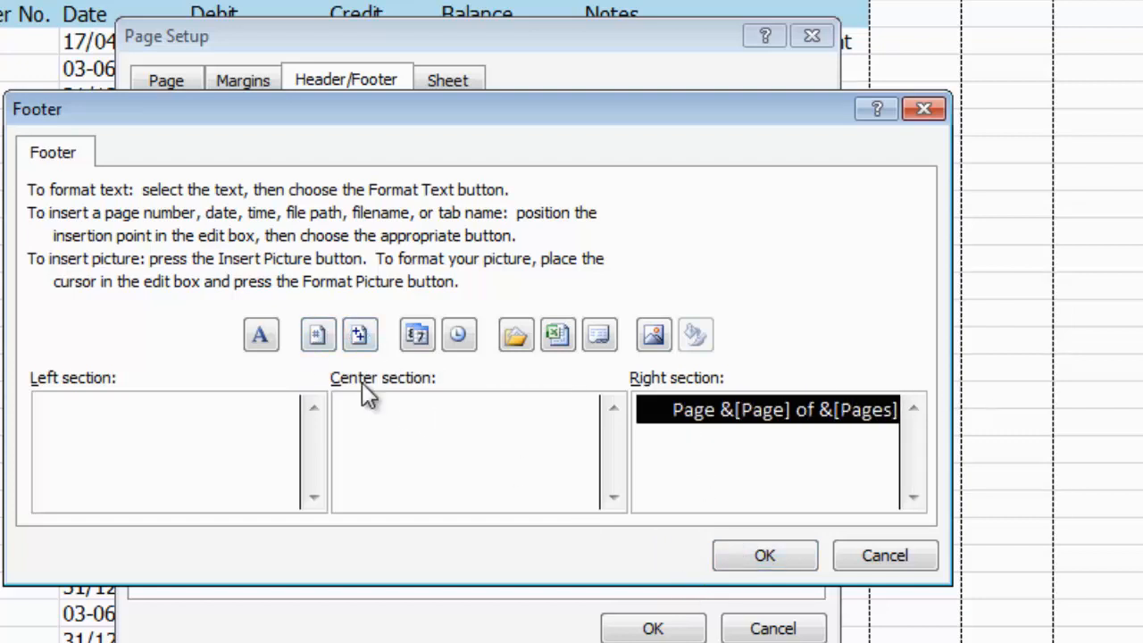
left_click(262, 335)
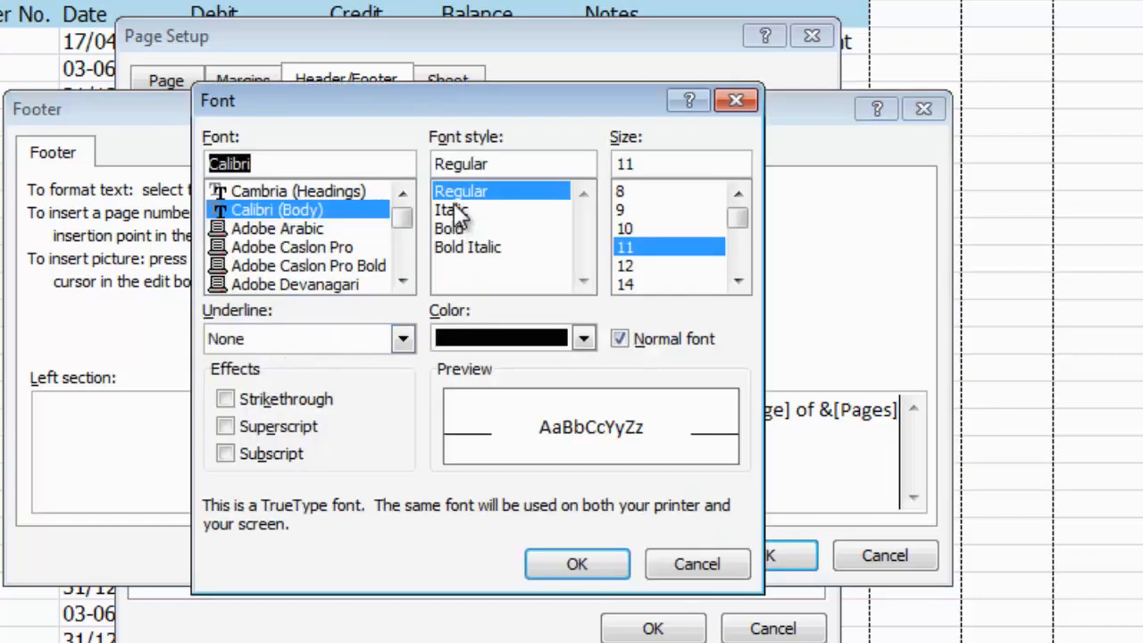
left_click(629, 227)
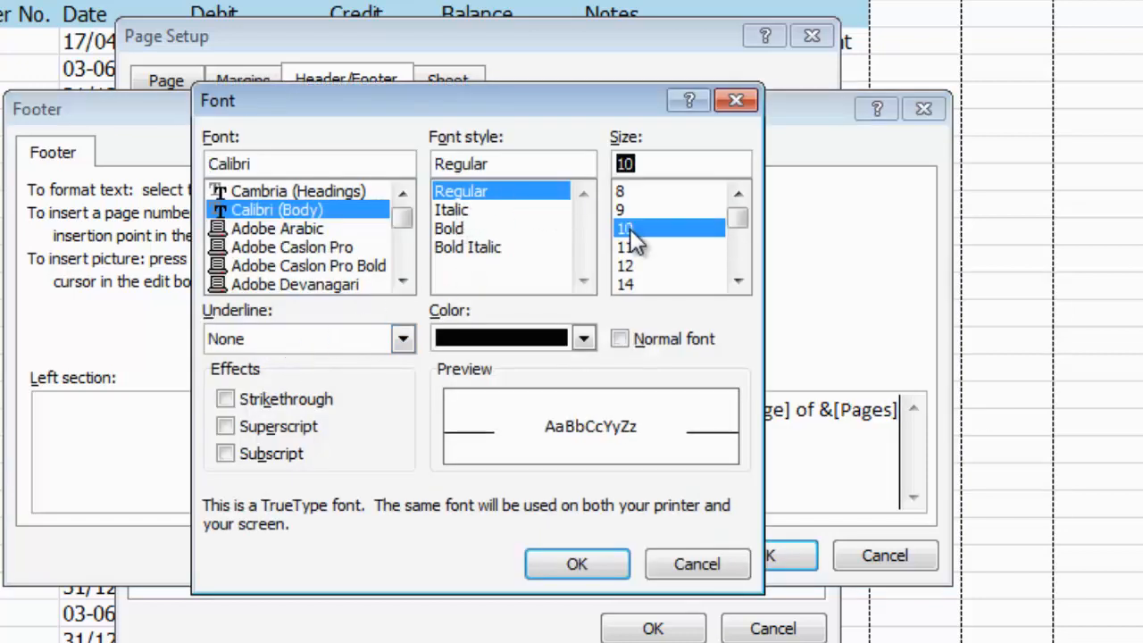
left_click(450, 211)
left_click(579, 564)
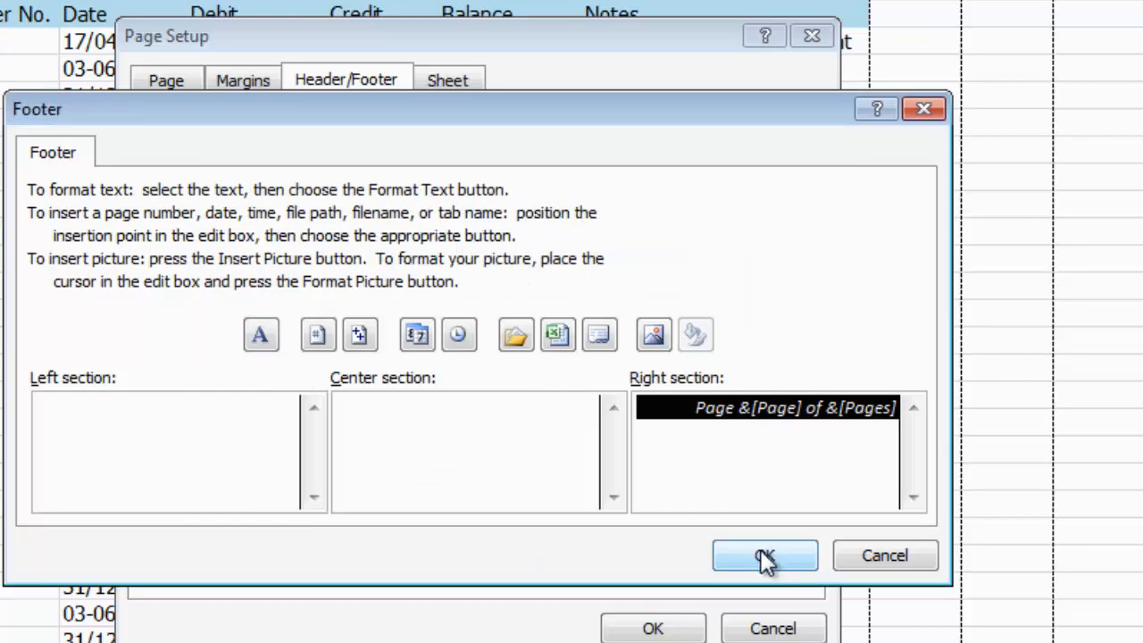
left_click(765, 558)
left_click(652, 628)
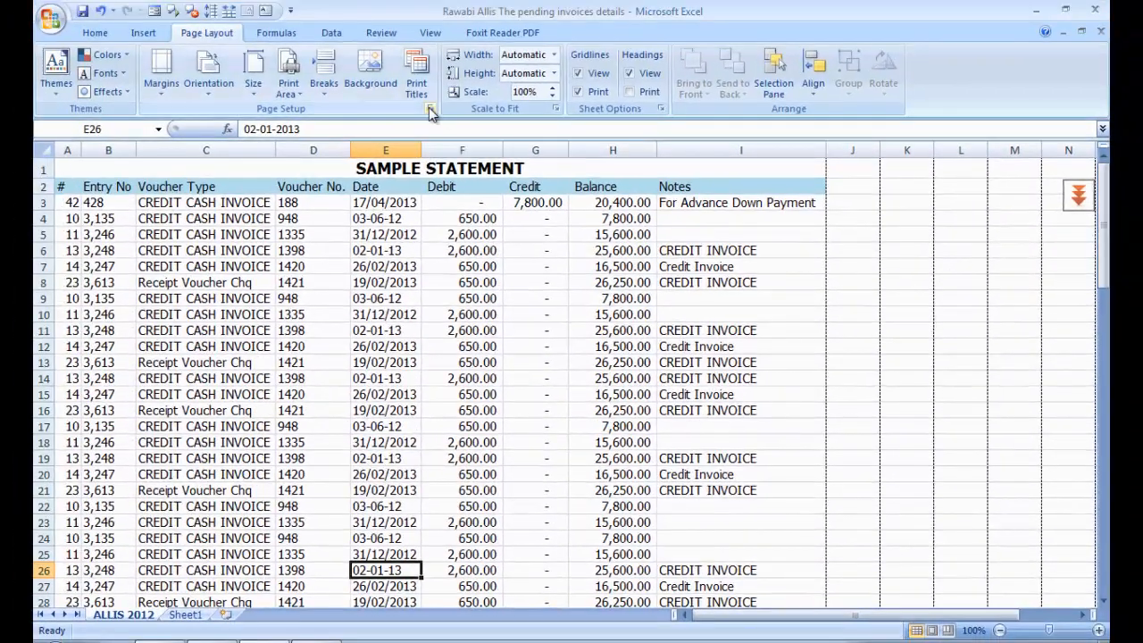
- Examine the page numbering in the footer on every page of the print preview
left_click(430, 108)
left_click(684, 515)
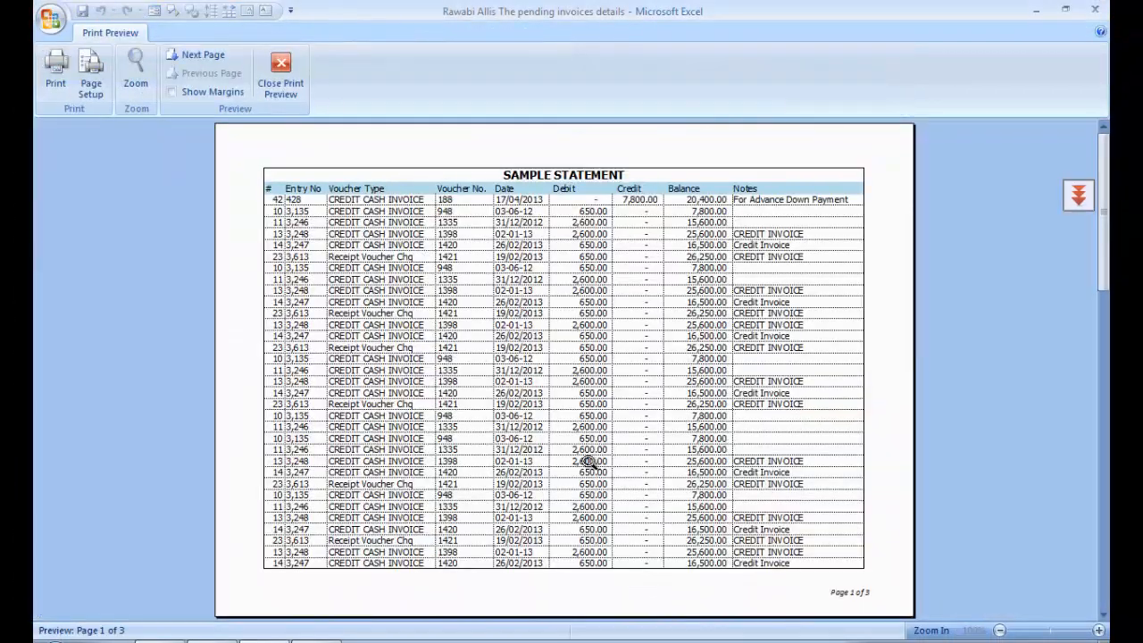
left_click(870, 608)
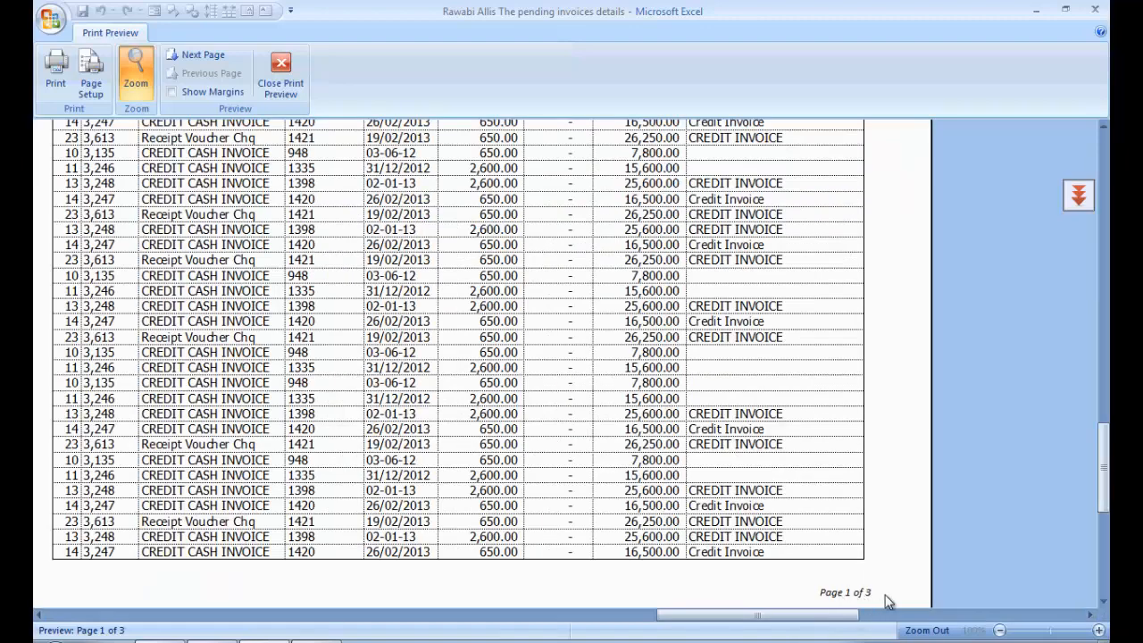
left_click(764, 477)
scroll(527, 334, "down", 1)
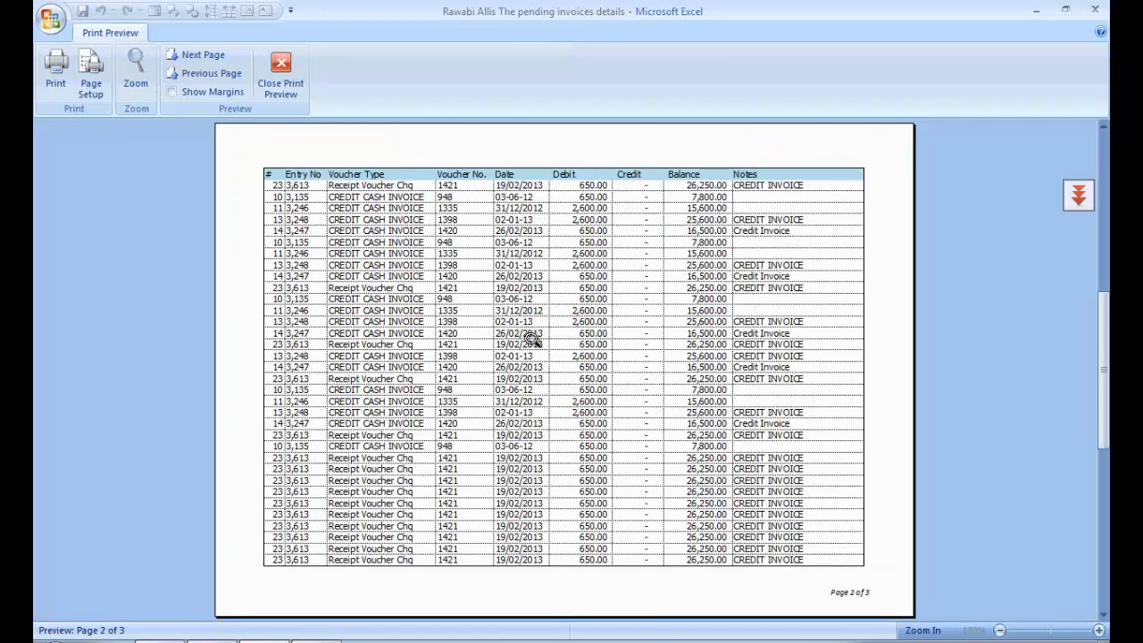
left_click(857, 601)
left_click(860, 607)
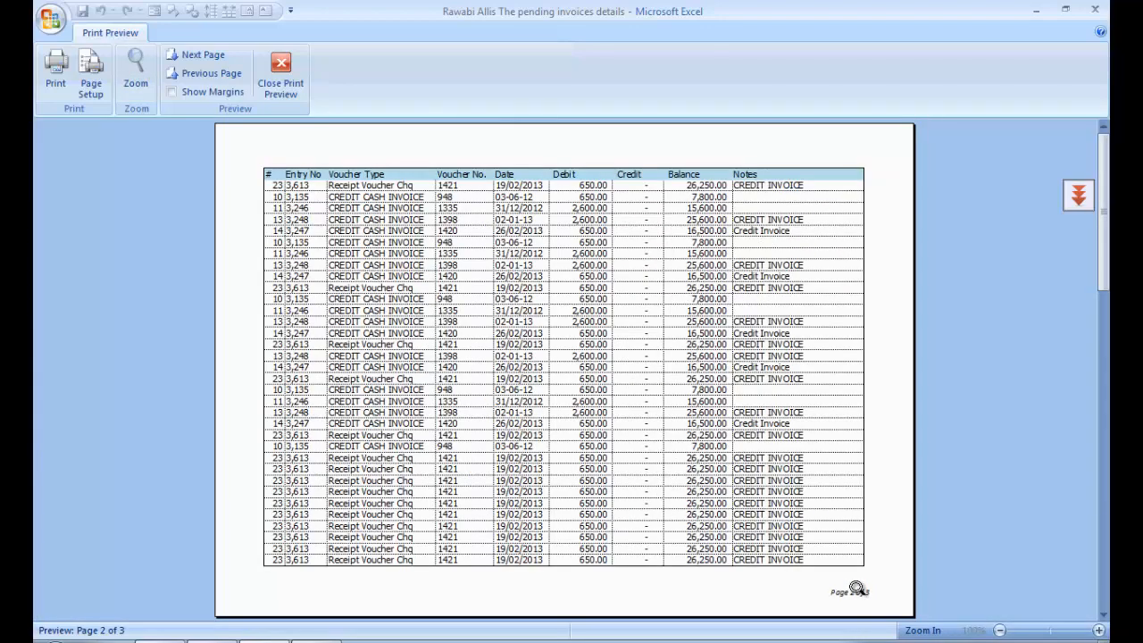
scroll(861, 593, "down", 1)
left_click(867, 598)
left_click(868, 598)
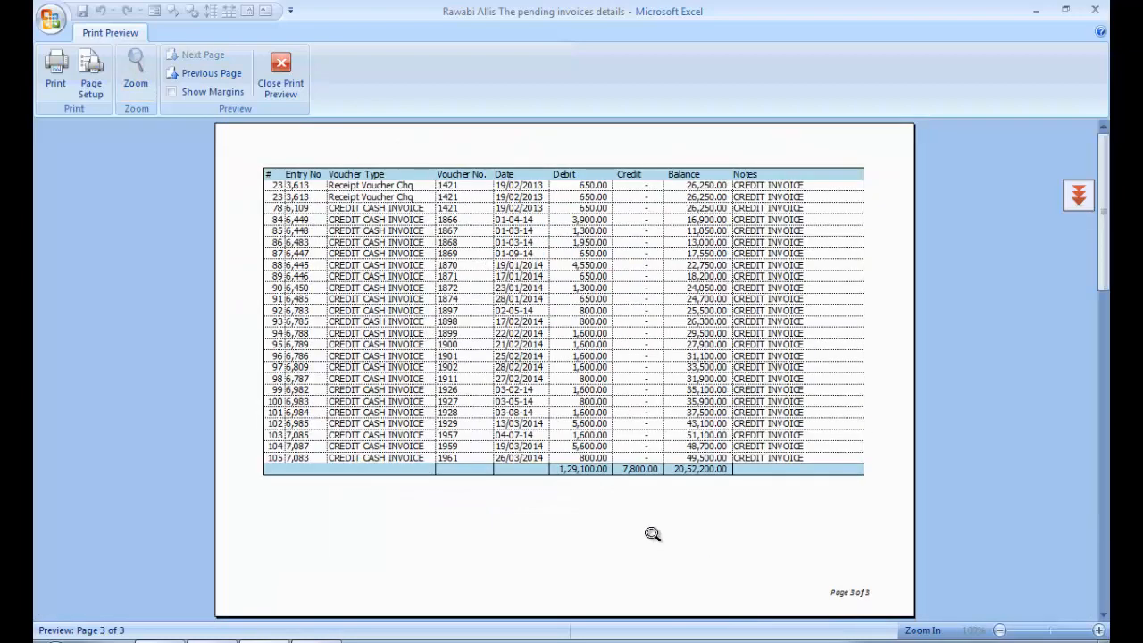
scroll(784, 551, "up", 2)
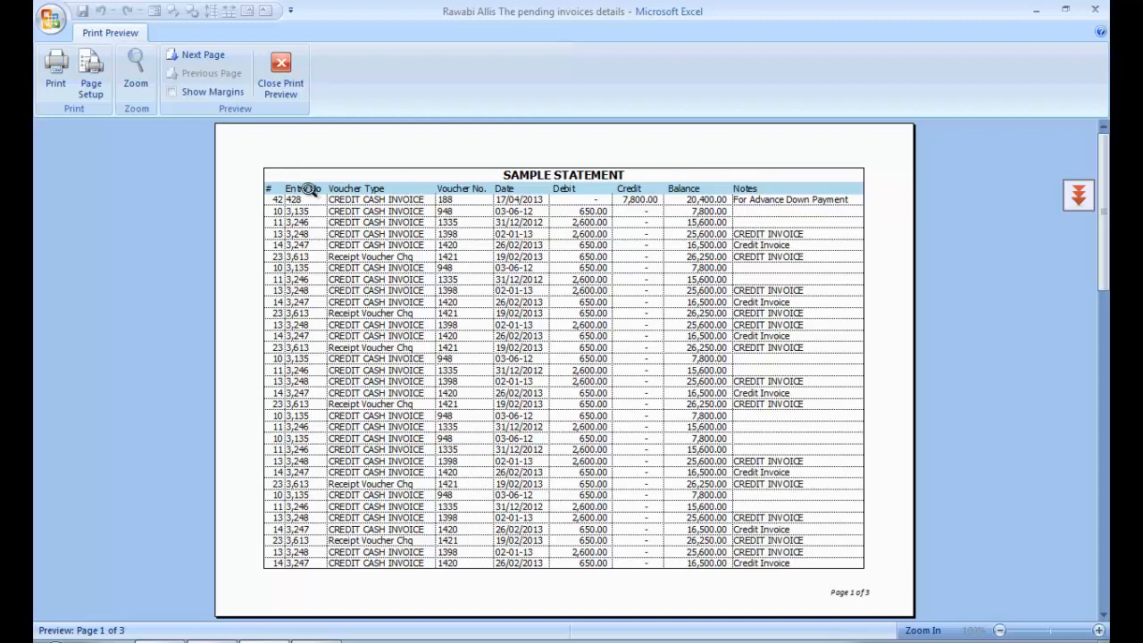
- Review the margin and page-centering settings from the print preview and close the page setup
left_click(93, 83)
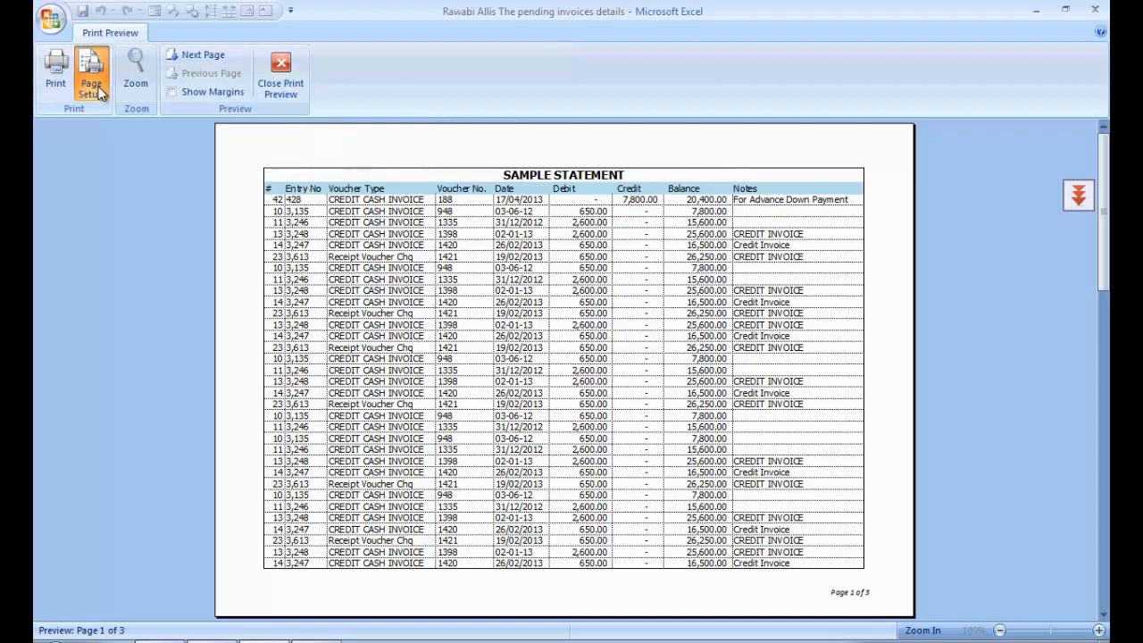
left_click(459, 227)
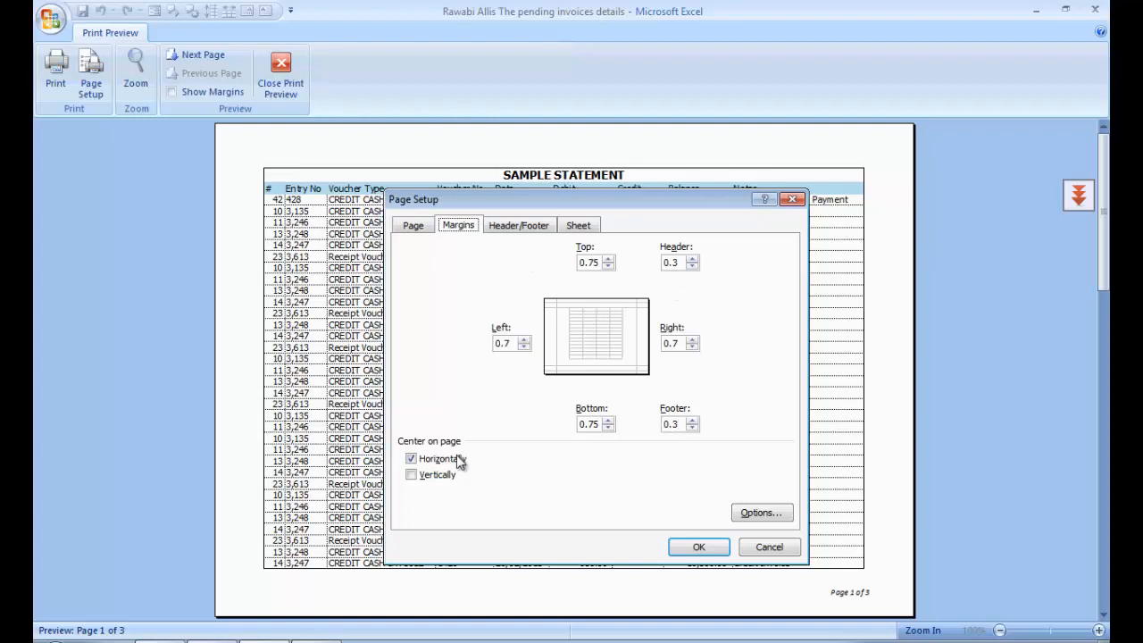
left_click(705, 554)
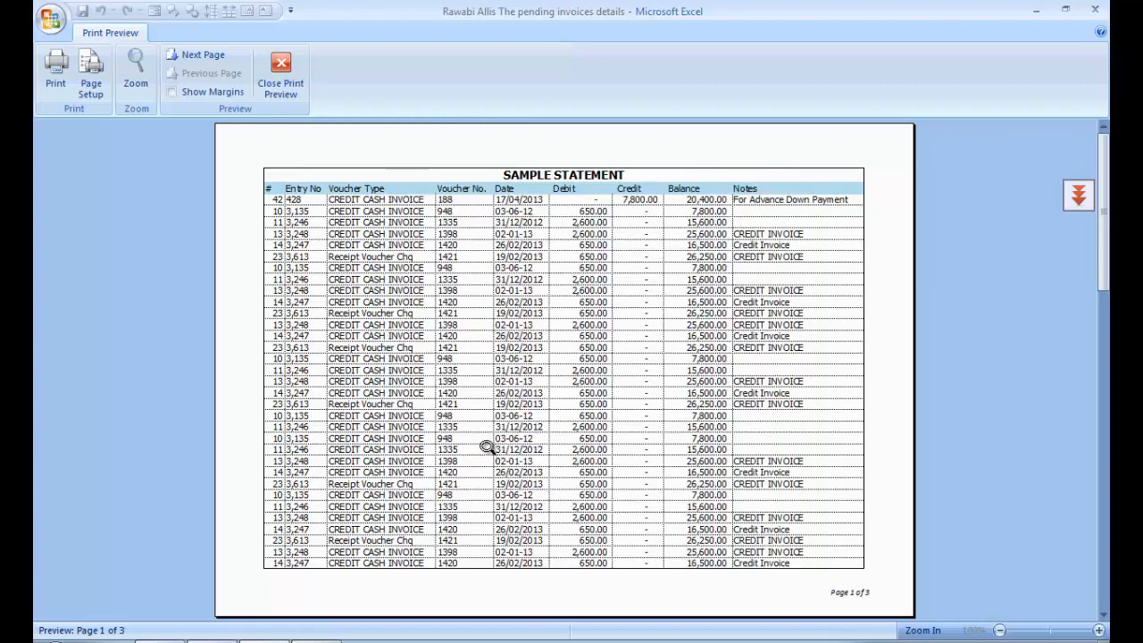